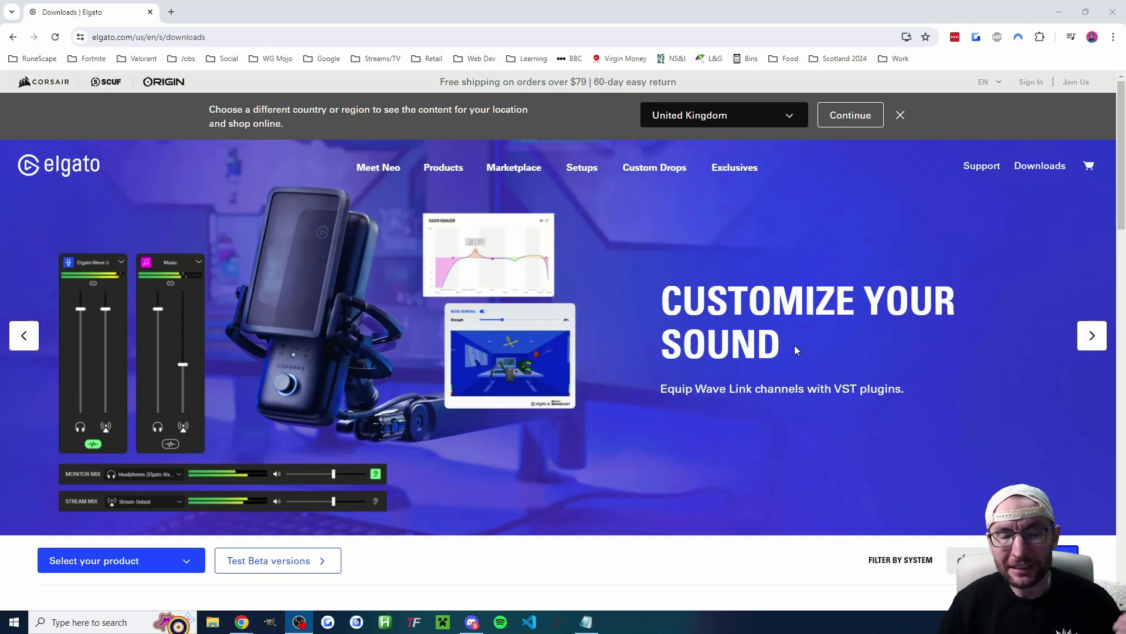
Filter the Elgato downloads page to the software for the 4K X capture device
{"action": "scroll", "coordinate": [756, 328], "scroll_direction": "down", "scroll_amount": 8}
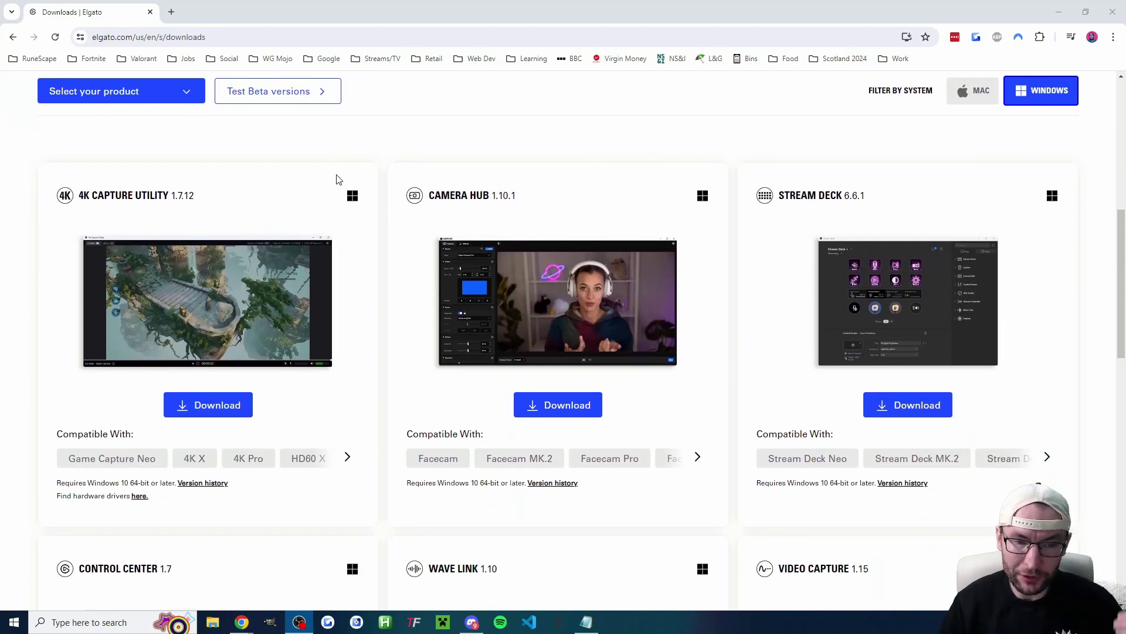
{"action": "left_click", "coordinate": [122, 94]}
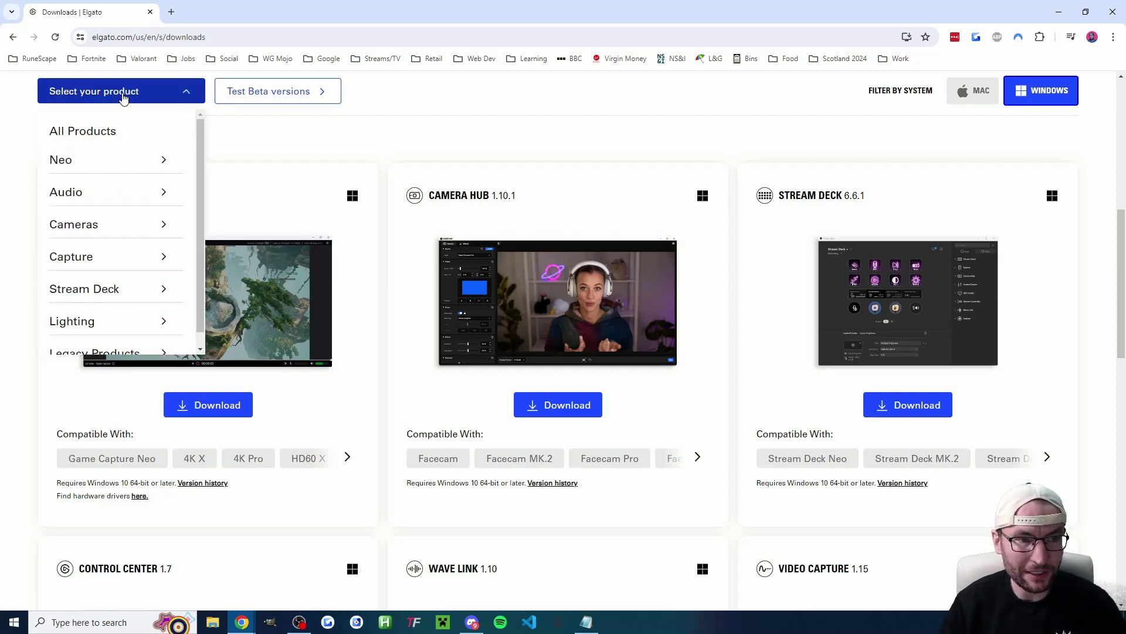
{"action": "mouse_move", "coordinate": [140, 254]}
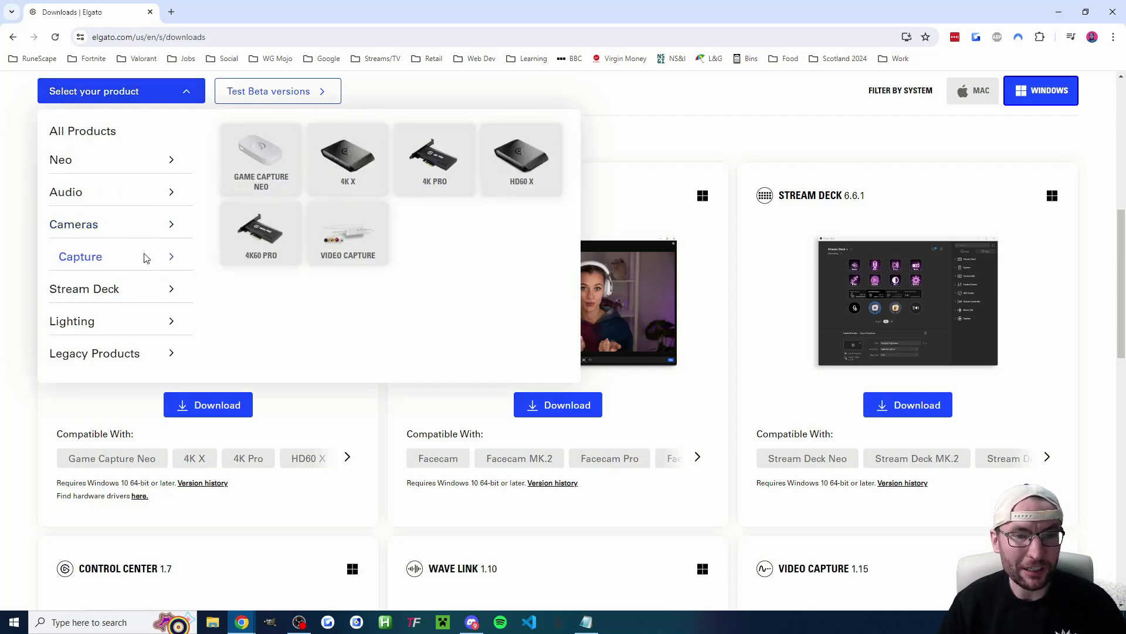
{"action": "left_click", "coordinate": [352, 164]}
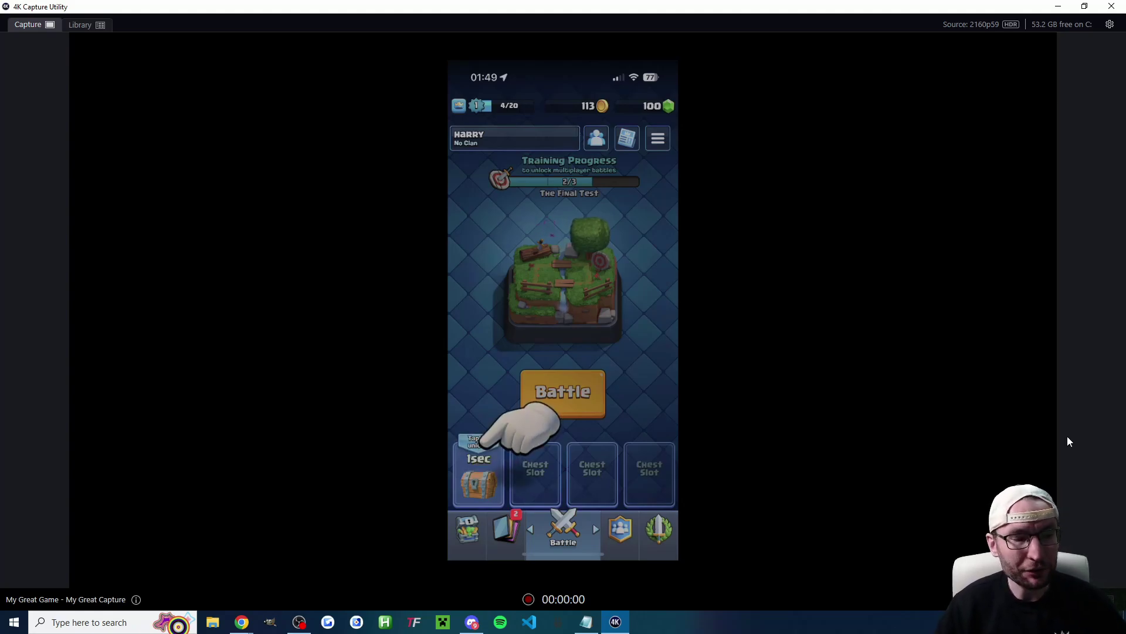
Look through the device, picture and recording preferences of 4K Capture Utility and close them
{"action": "left_click", "coordinate": [1110, 25]}
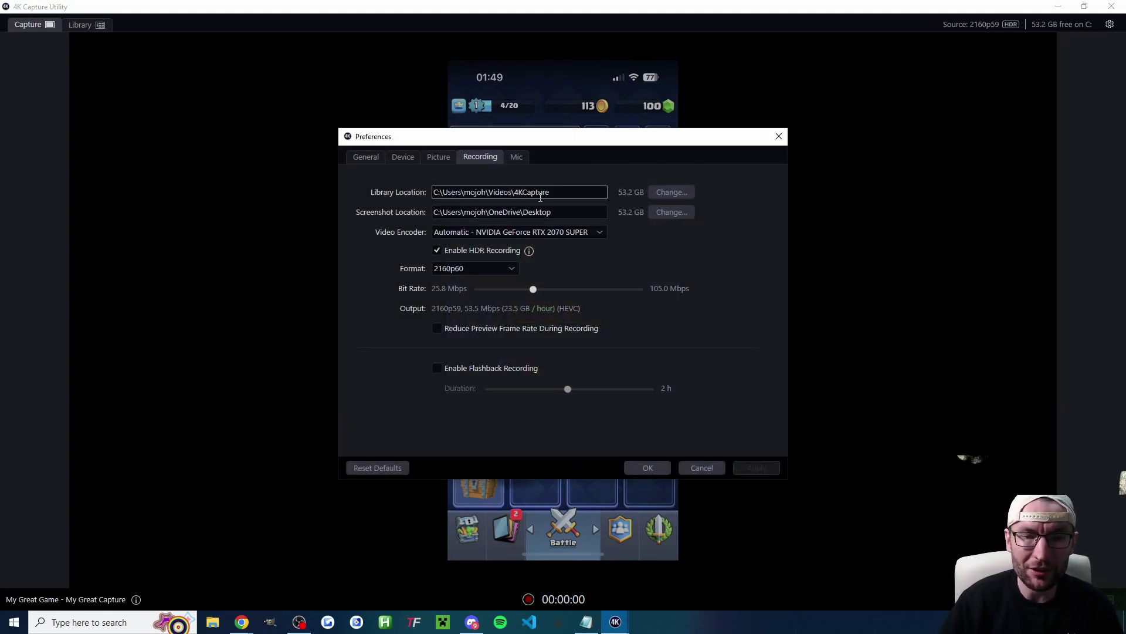
{"action": "left_click", "coordinate": [405, 156]}
{"action": "left_click", "coordinate": [439, 157]}
{"action": "left_click", "coordinate": [477, 157]}
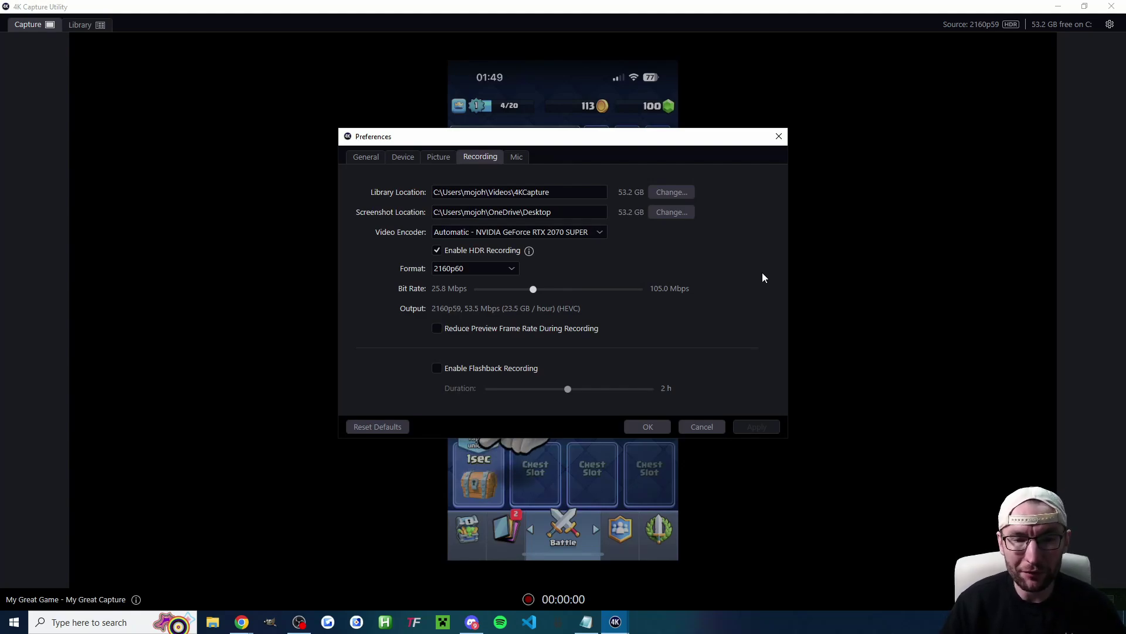
{"action": "key", "text": "ctrl+Tab"}
{"action": "key", "text": "ctrl+Tab"}
{"action": "left_click", "coordinate": [660, 429]}
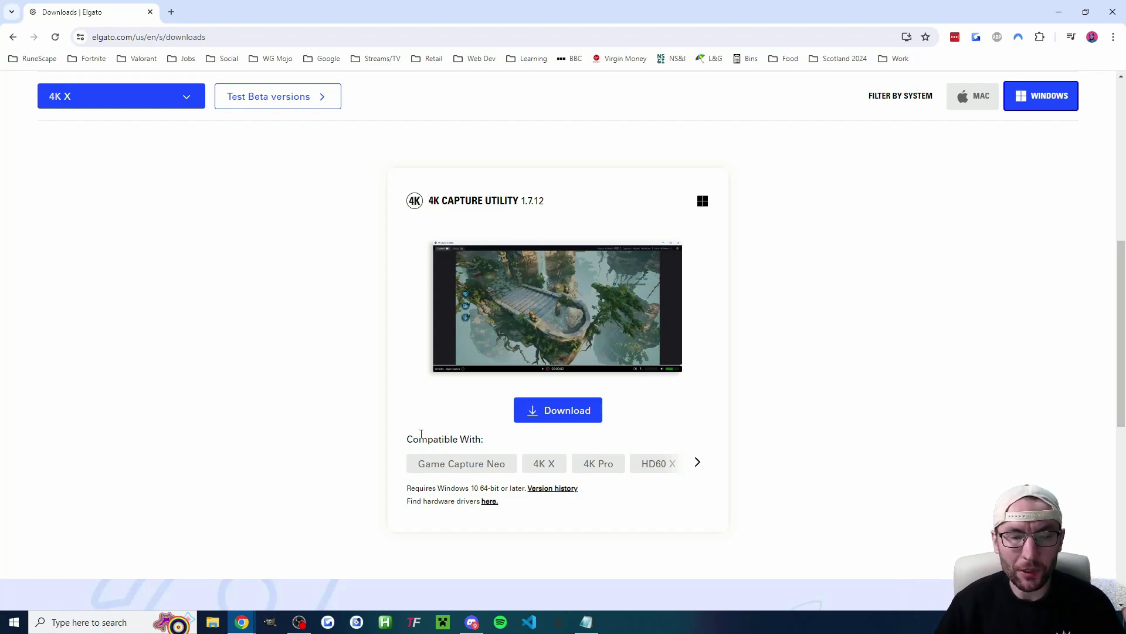
Switch to OBS and add a video capture device source named "Elgato 4K X" that uses the Elgato 4K X device
{"action": "left_click", "coordinate": [299, 622]}
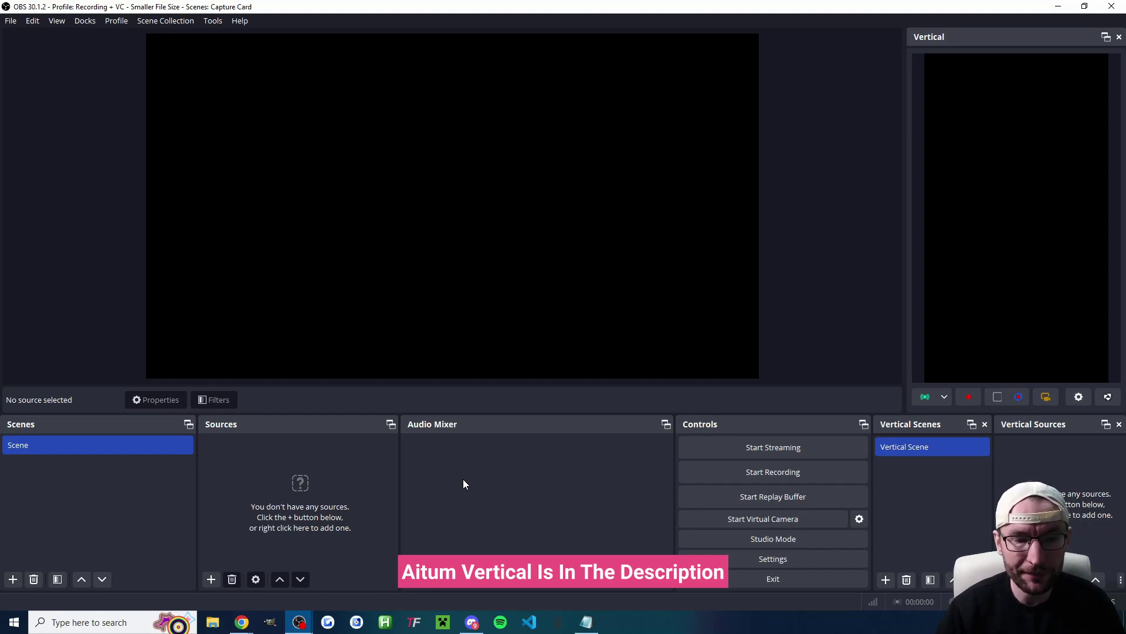
{"action": "left_click", "coordinate": [178, 24]}
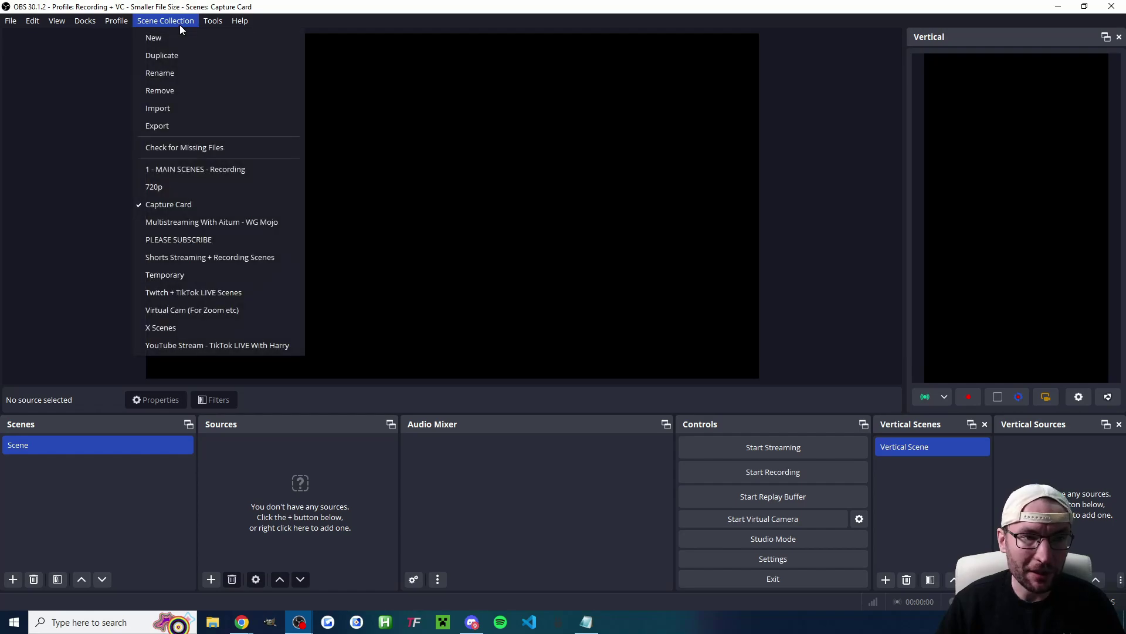
{"action": "left_click", "coordinate": [539, 9]}
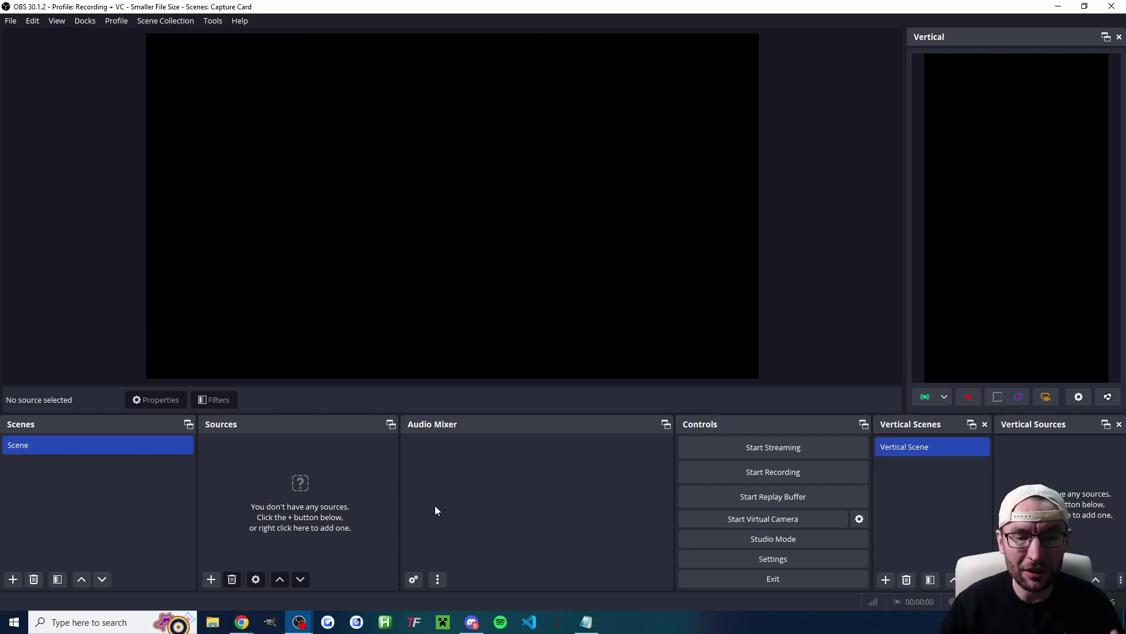
{"action": "left_click", "coordinate": [210, 580]}
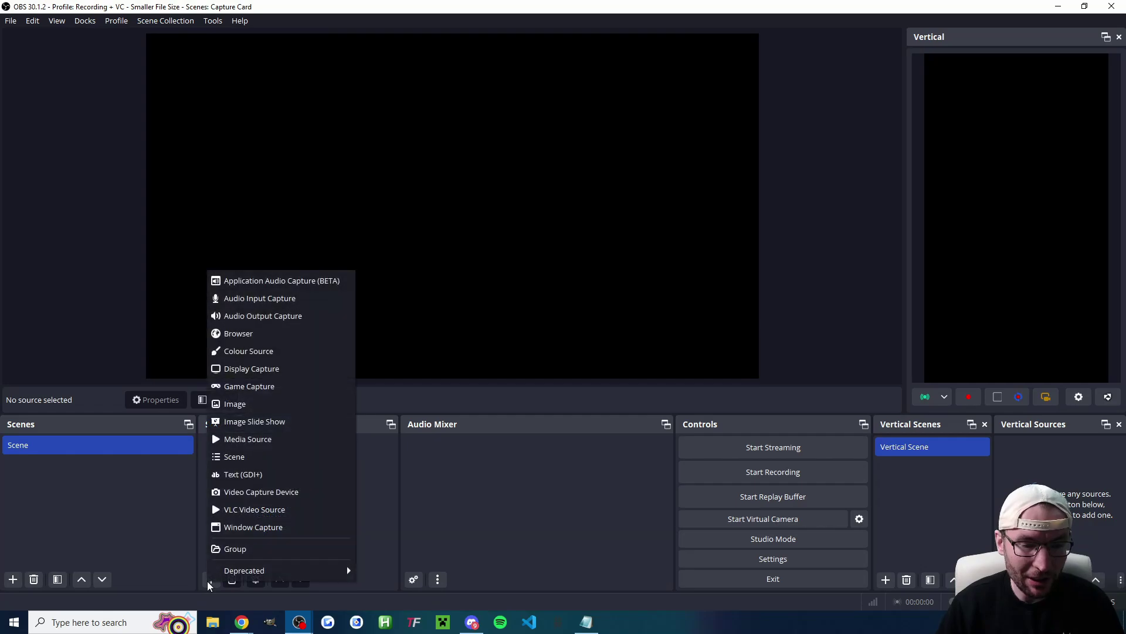
{"action": "left_click", "coordinate": [280, 491]}
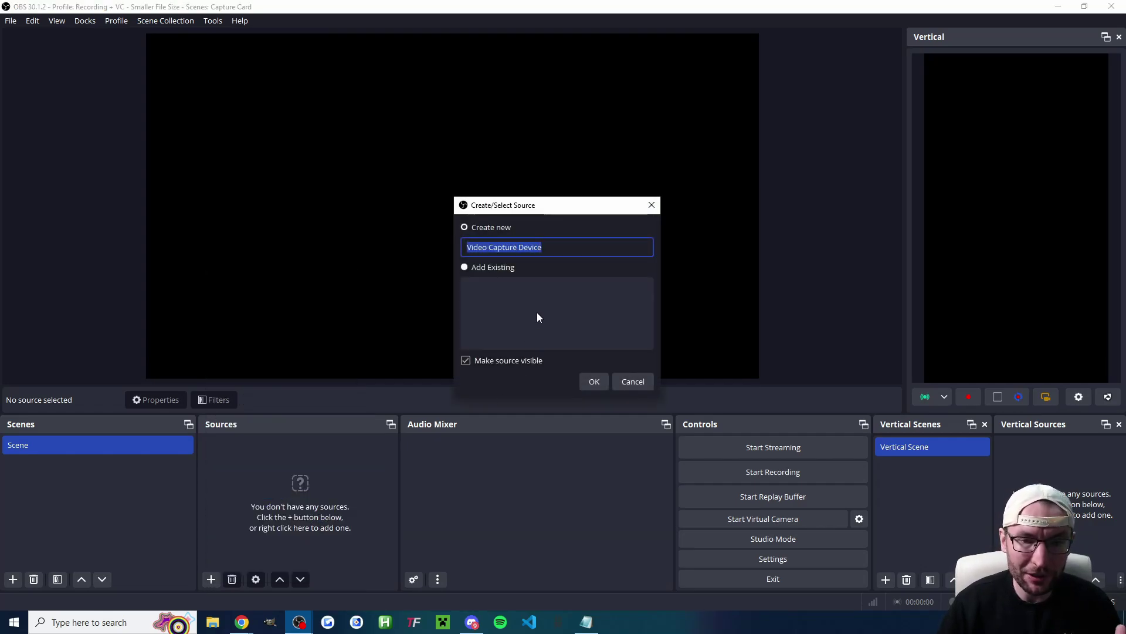
{"action": "type", "text": "Elgato 4K X"}
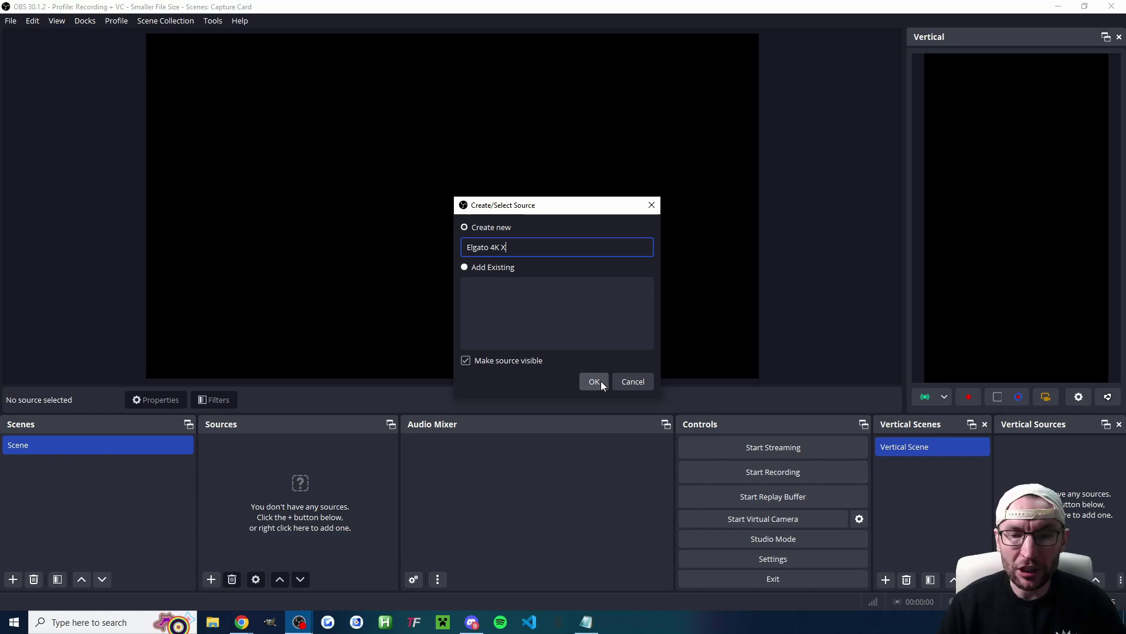
{"action": "left_click", "coordinate": [594, 381]}
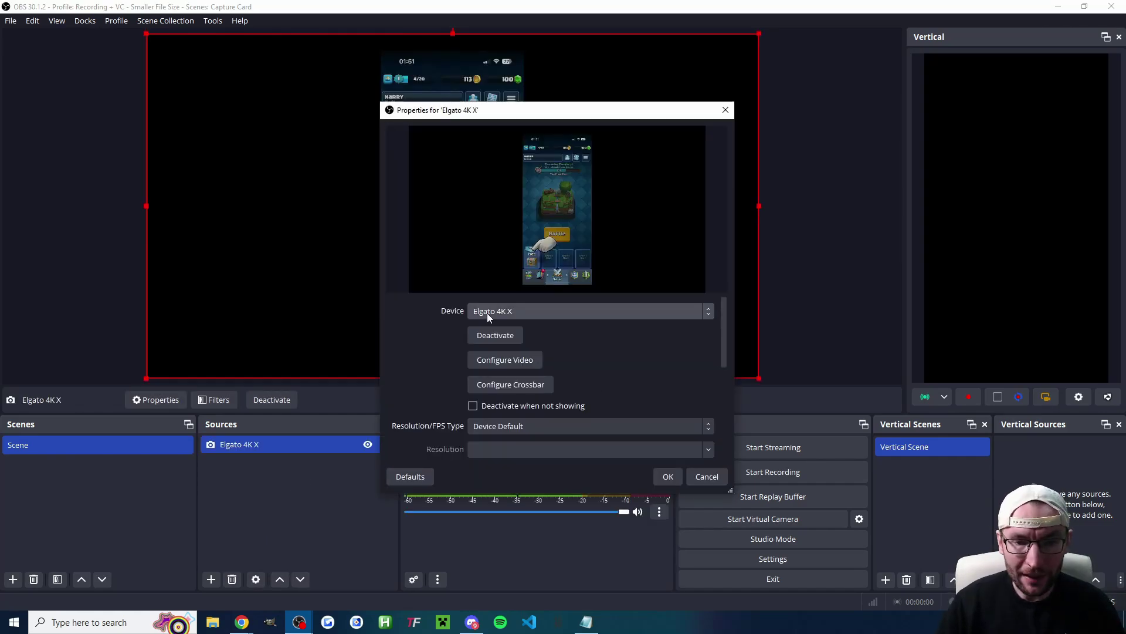
{"action": "left_click", "coordinate": [487, 312]}
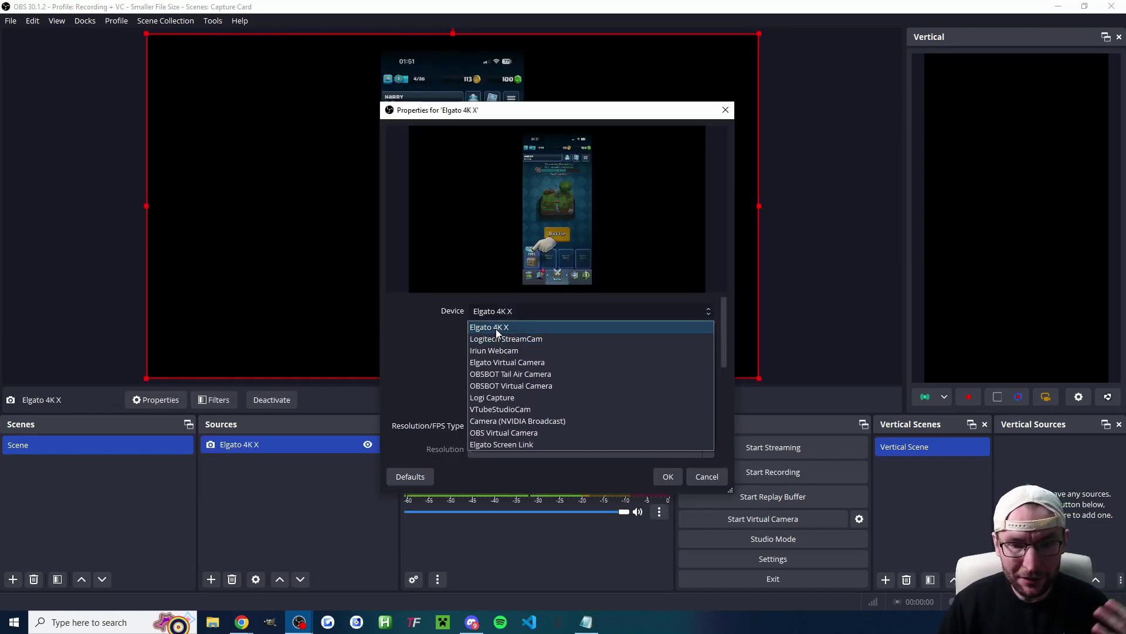
{"action": "left_click", "coordinate": [482, 327]}
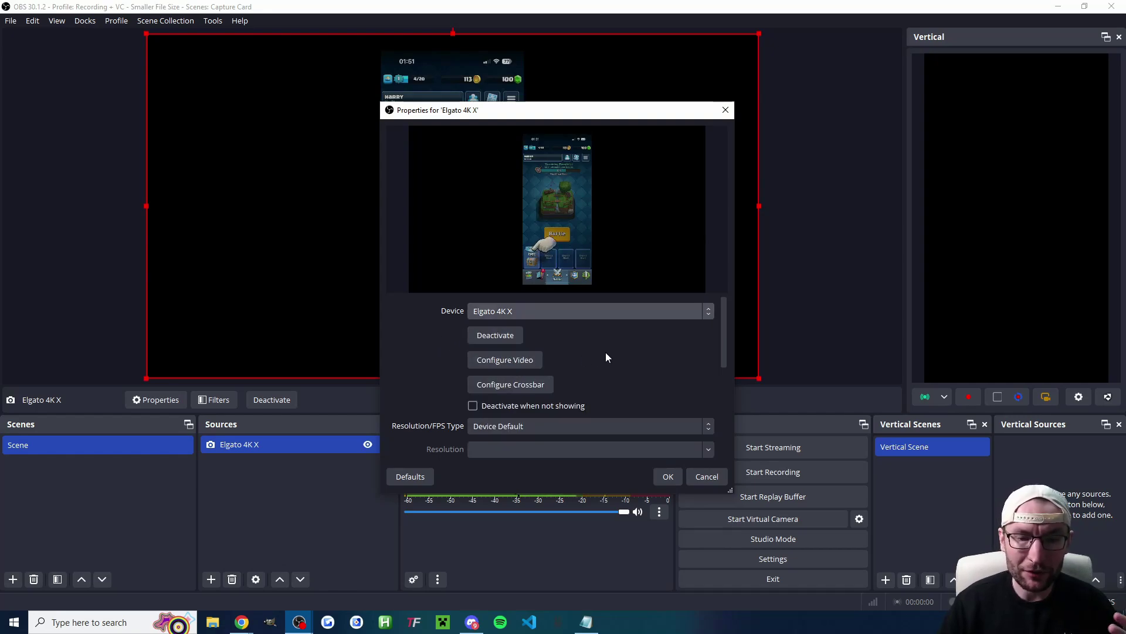
Give the capture source a custom resolution of 3840x2160 with the highest FPS and confirm its properties
{"action": "scroll", "coordinate": [570, 368], "scroll_direction": "down", "scroll_amount": 1}
{"action": "left_click", "coordinate": [528, 390]}
{"action": "left_click", "coordinate": [489, 414]}
{"action": "scroll", "coordinate": [424, 374], "scroll_direction": "down", "scroll_amount": 1}
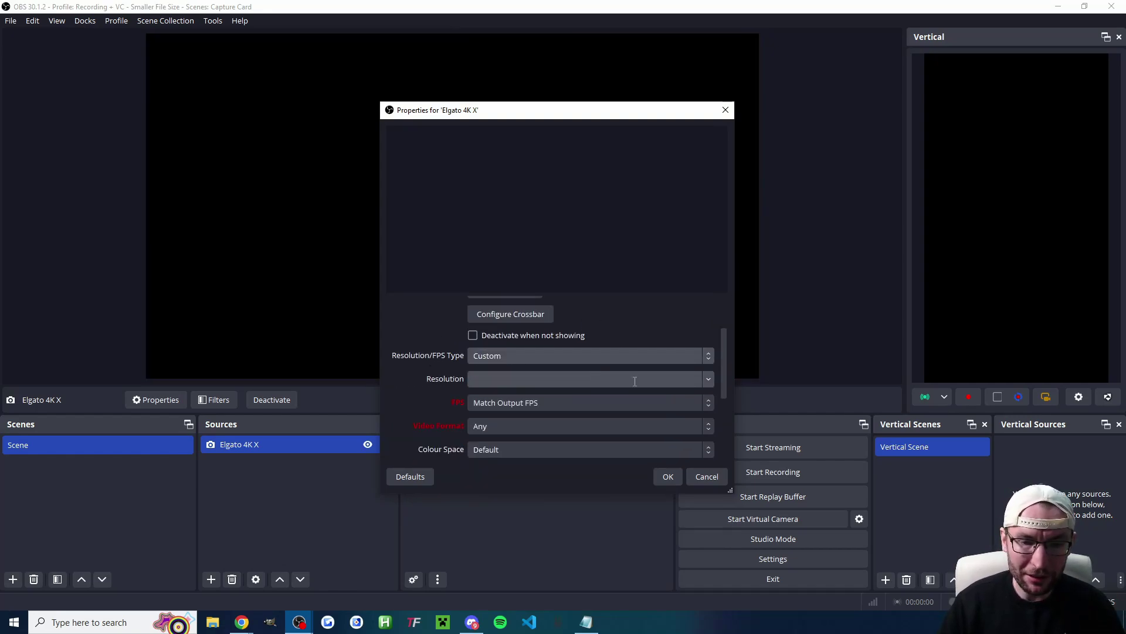
{"action": "left_click", "coordinate": [706, 382]}
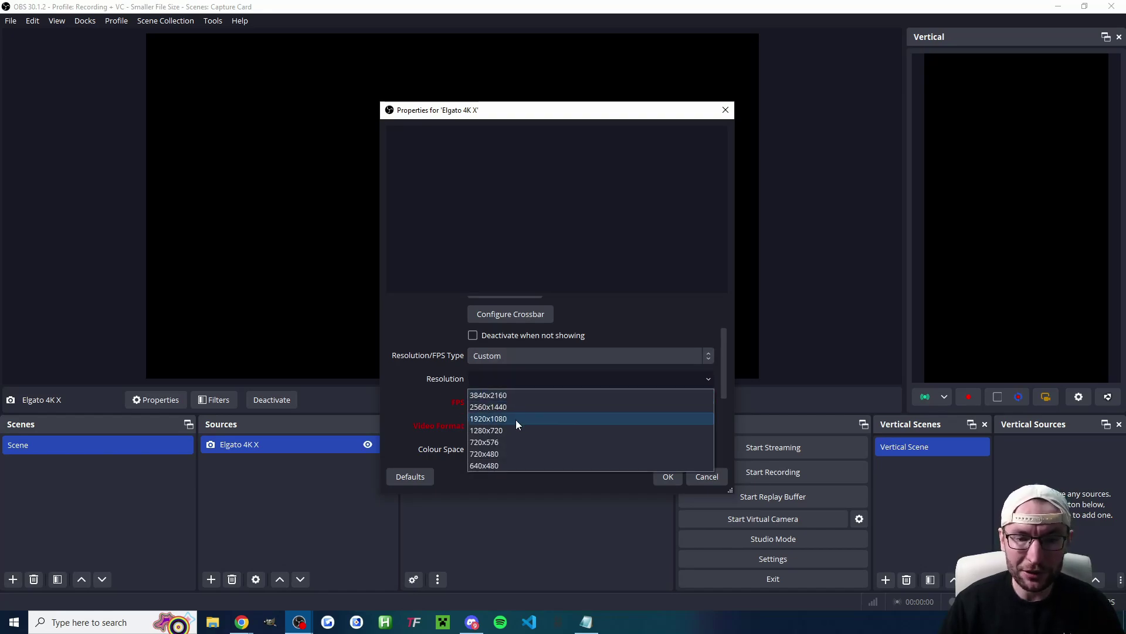
{"action": "left_click", "coordinate": [493, 396]}
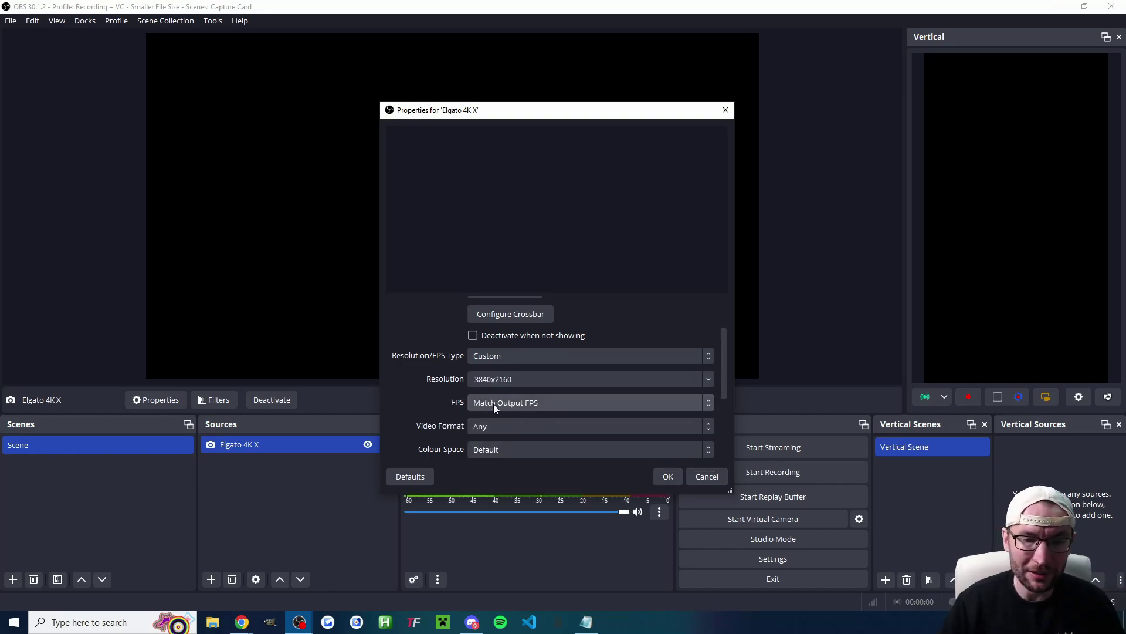
{"action": "left_click", "coordinate": [494, 404]}
{"action": "left_click", "coordinate": [484, 429]}
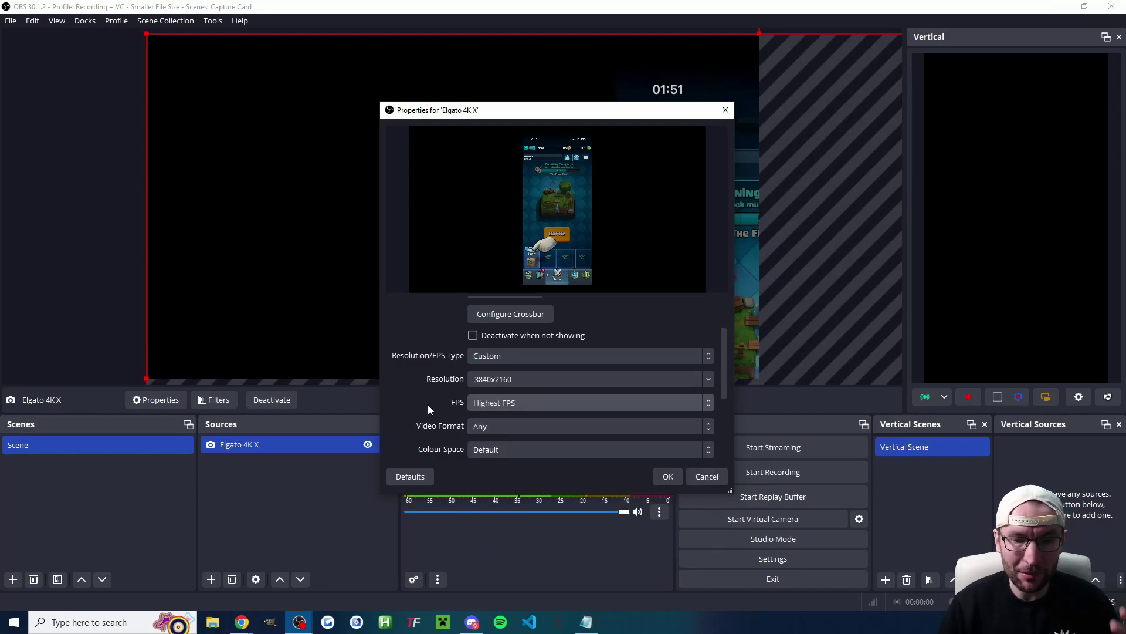
{"action": "left_click", "coordinate": [667, 478]}
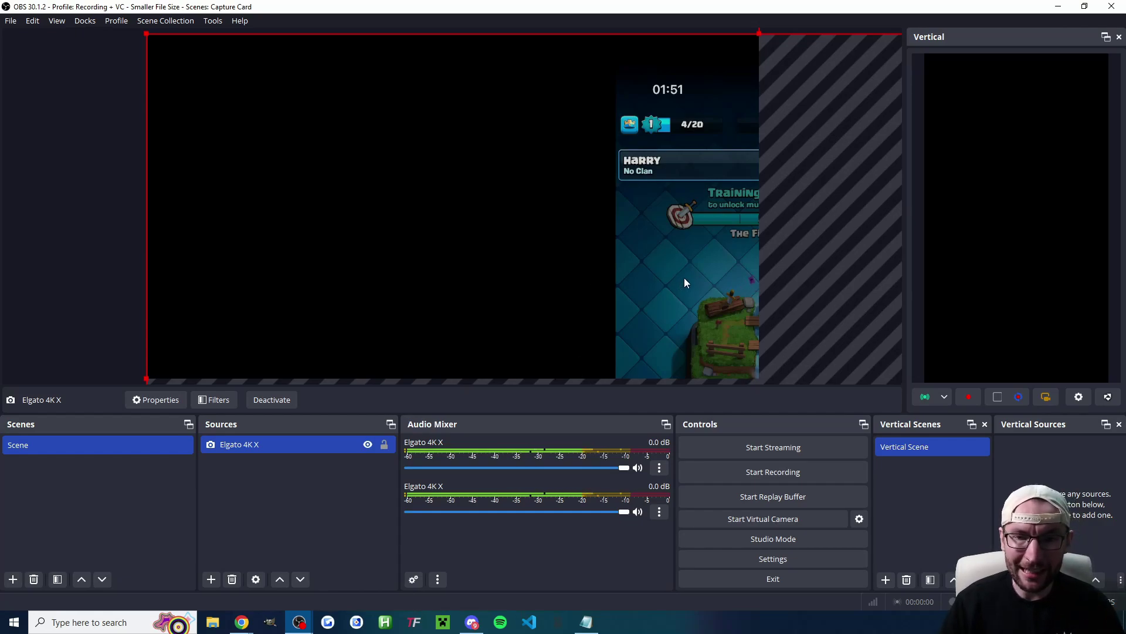
Scale down the capture source, crop it to the phone screen and place it at the upper left corner of the main canvas
{"action": "left_click_drag", "start_coordinate": [684, 277], "coordinate": [511, 291]}
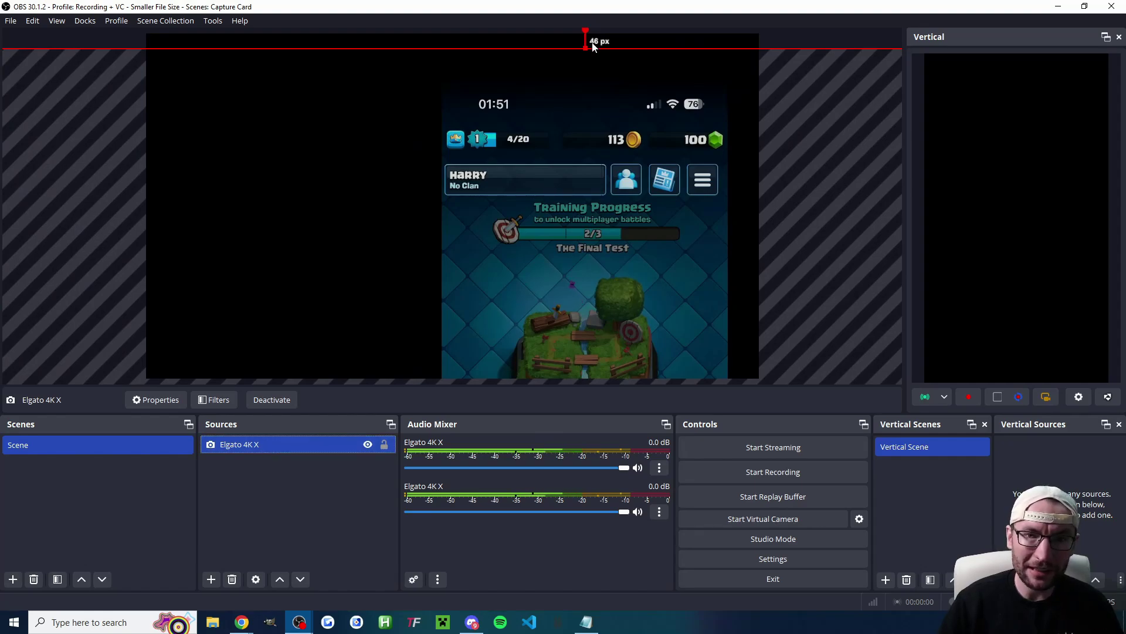
{"action": "left_click_drag", "start_coordinate": [593, 49], "coordinate": [314, 102]}
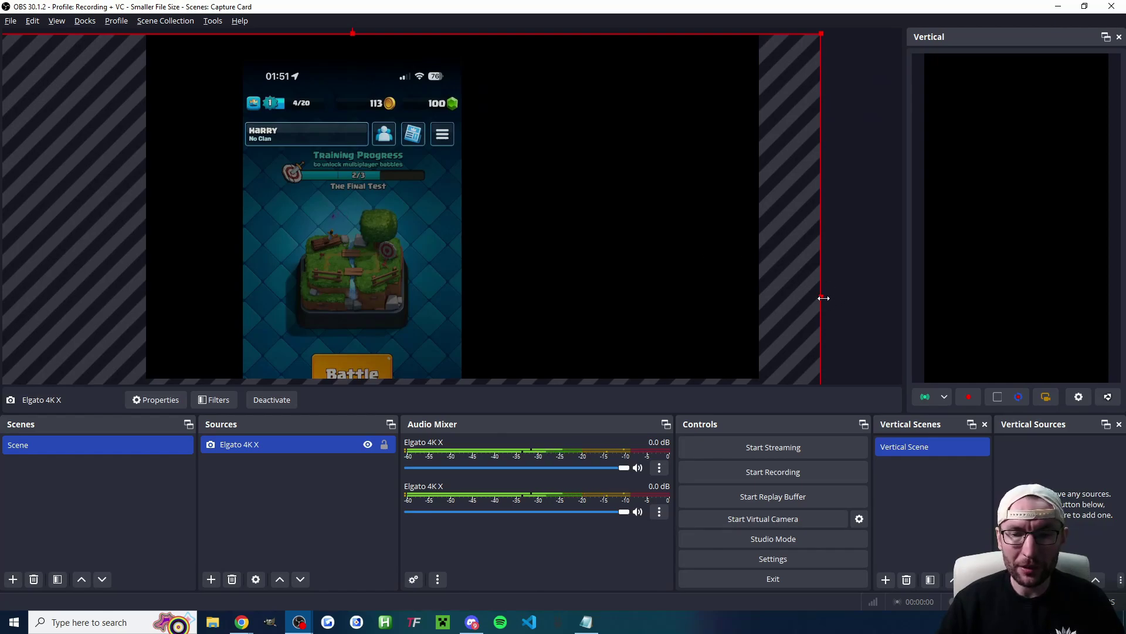
{"action": "left_click_drag", "start_coordinate": [821, 297], "coordinate": [539, 286]}
{"action": "left_click_drag", "start_coordinate": [678, 82], "coordinate": [286, 82]}
{"action": "left_click_drag", "start_coordinate": [229, 33], "coordinate": [220, 81]}
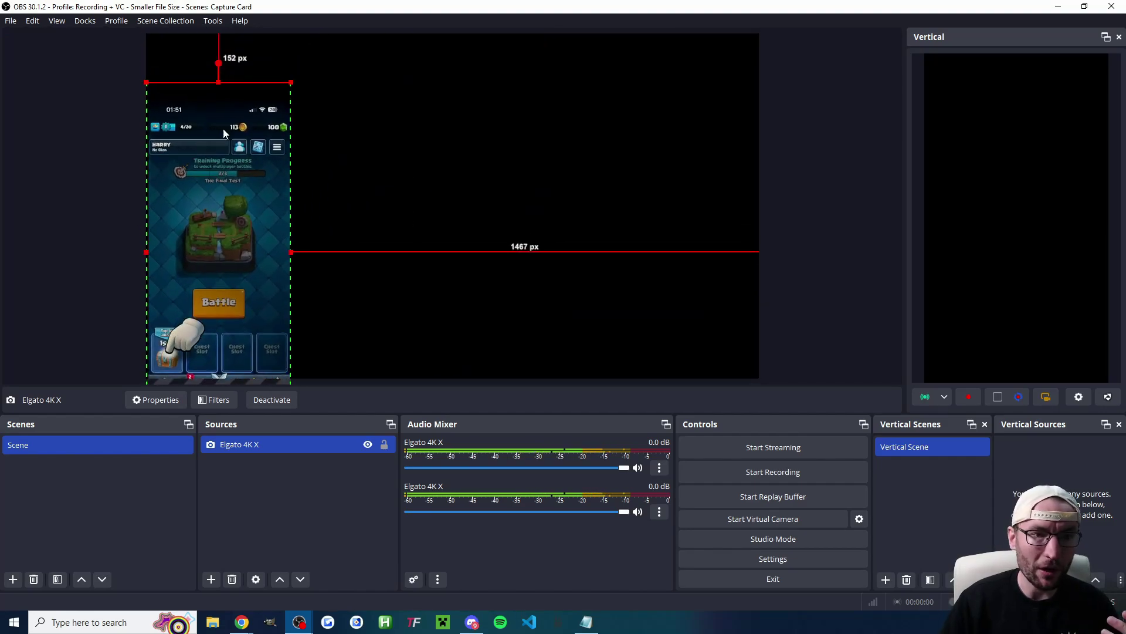
{"action": "left_click_drag", "start_coordinate": [211, 154], "coordinate": [210, 107]}
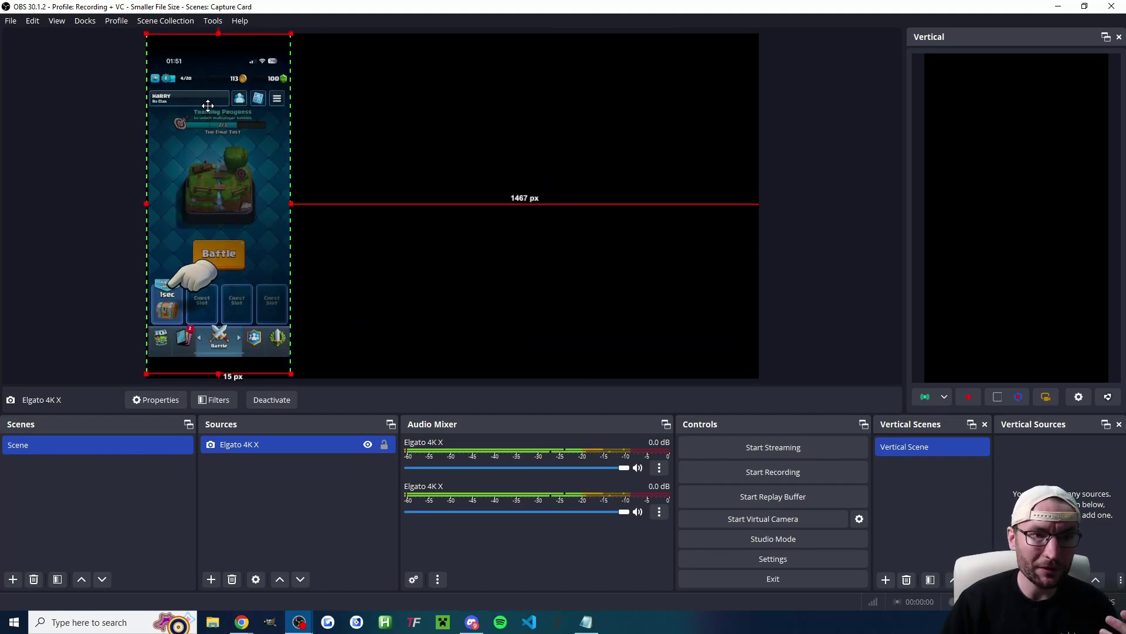
{"action": "left_click", "coordinate": [800, 244]}
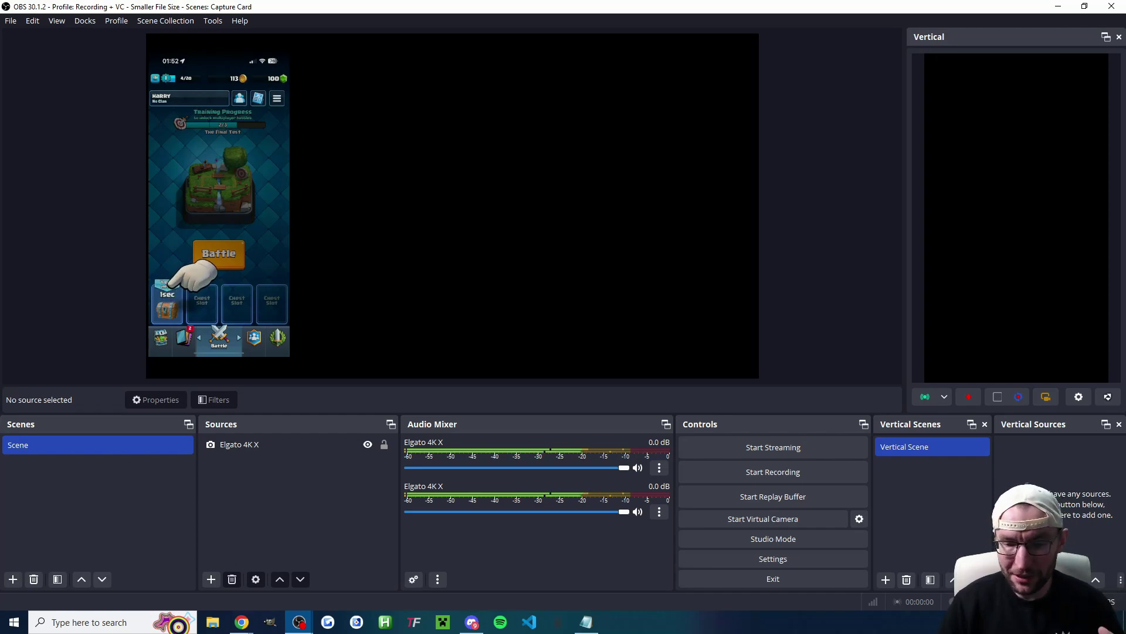
Add the existing Elgato 4K X video capture source to the vertical scene
{"action": "left_click", "coordinate": [1007, 579]}
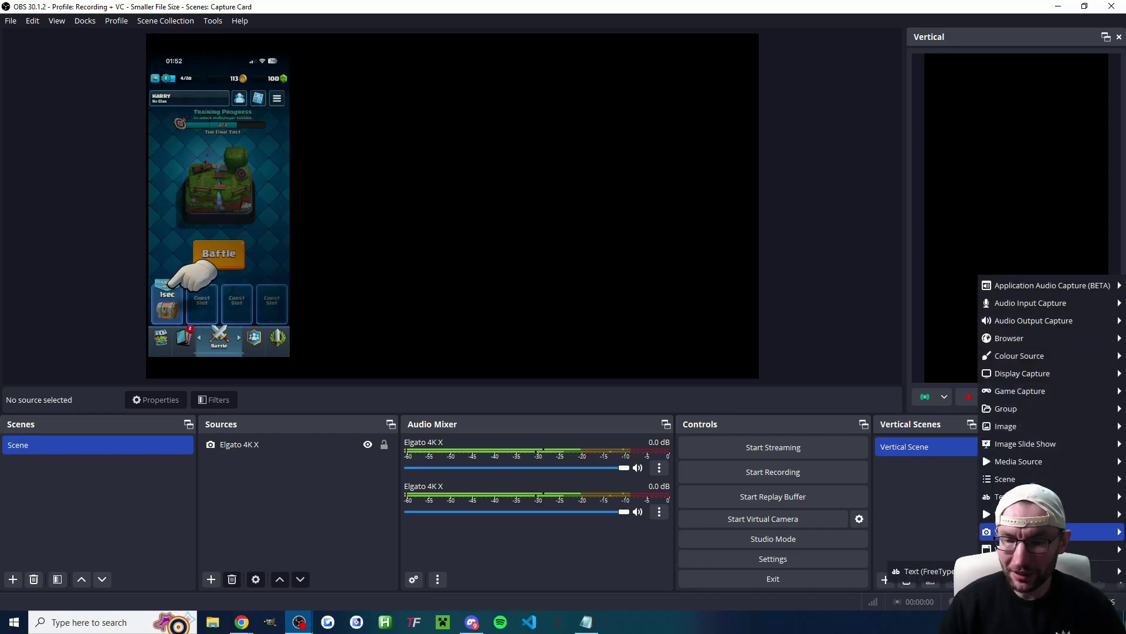
{"action": "mouse_move", "coordinate": [998, 531]}
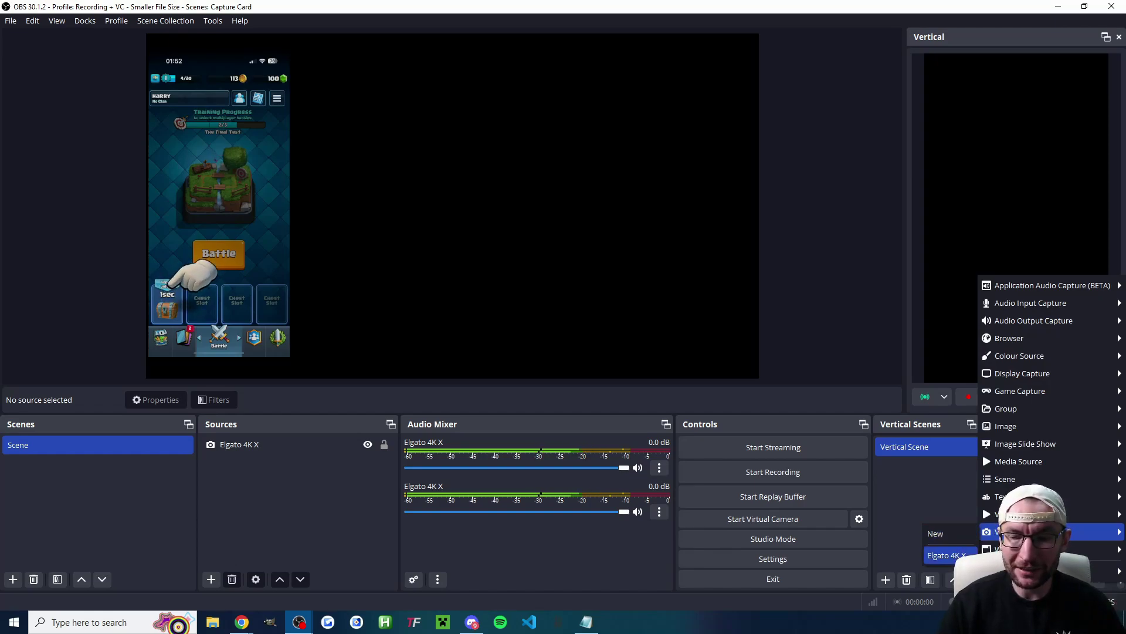
{"action": "left_click", "coordinate": [945, 555]}
Scale and reposition the capture source in the vertical canvas so the phone screen fills its width
{"action": "right_click", "coordinate": [1011, 154]}
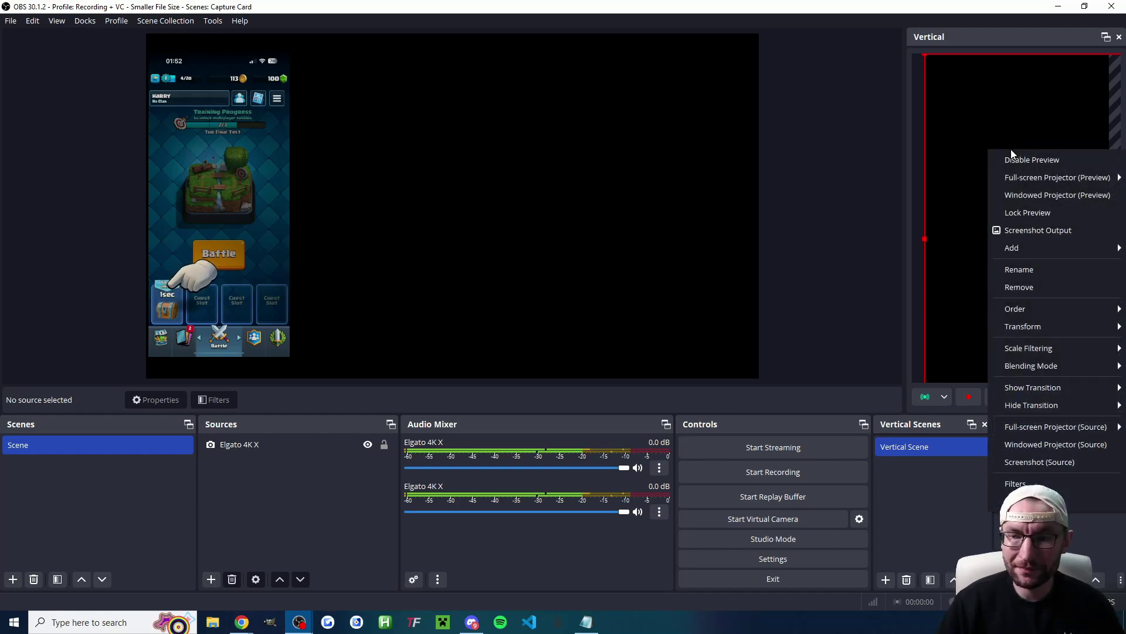
{"action": "left_click", "coordinate": [925, 56]}
{"action": "left_click_drag", "start_coordinate": [925, 56], "coordinate": [1000, 380]}
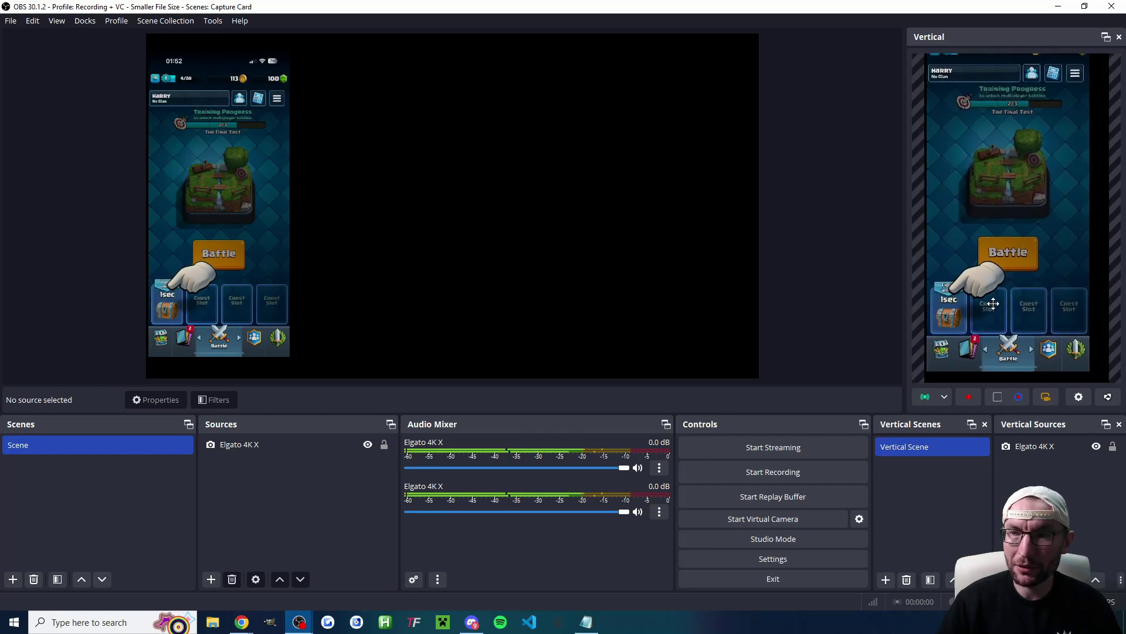
{"action": "left_click_drag", "start_coordinate": [993, 303], "coordinate": [1002, 270]}
{"action": "left_click_drag", "start_coordinate": [1021, 364], "coordinate": [1002, 289]}
{"action": "left_click_drag", "start_coordinate": [1015, 381], "coordinate": [1013, 330]}
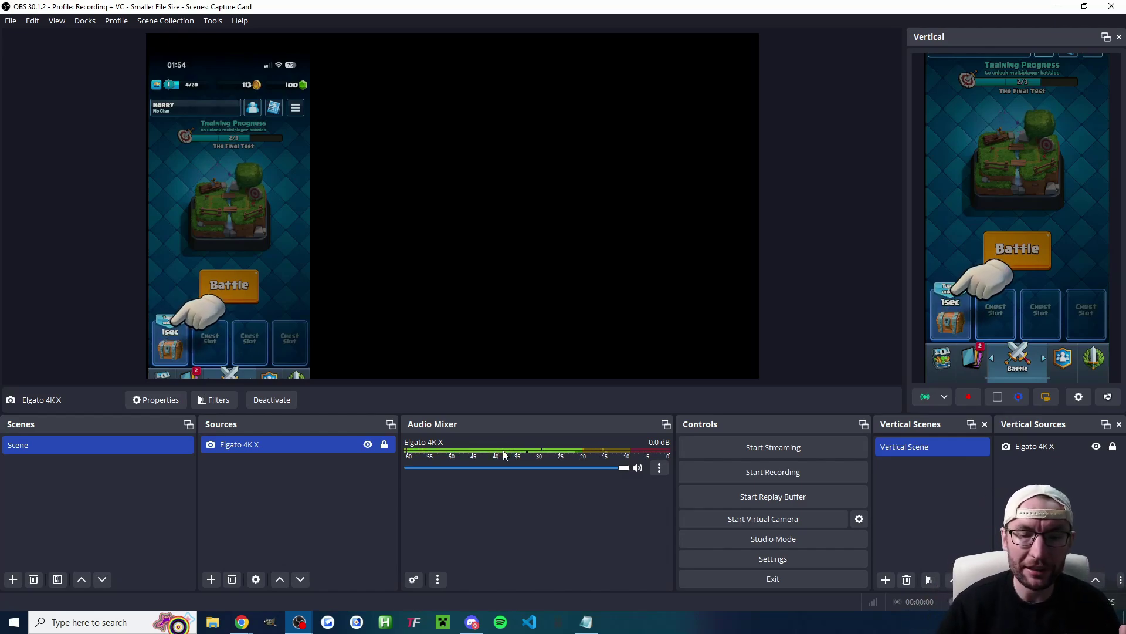
Set the audio monitoring of the Elgato 4K X source to Monitor and Output
{"action": "right_click", "coordinate": [589, 449]}
{"action": "left_click", "coordinate": [624, 441]}
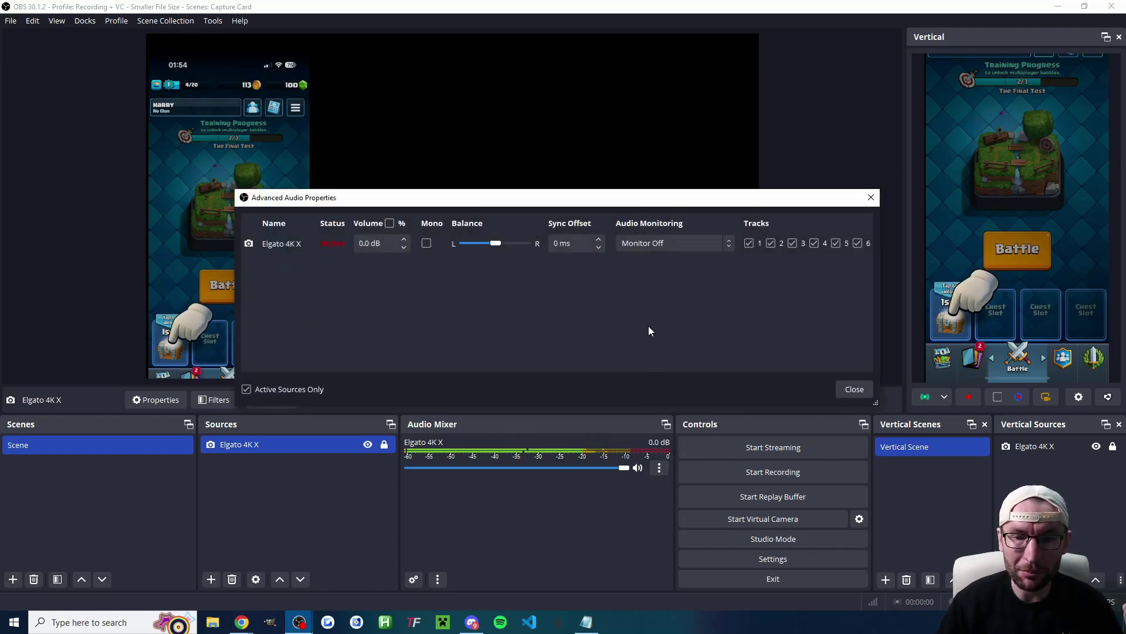
{"action": "left_click", "coordinate": [670, 221]}
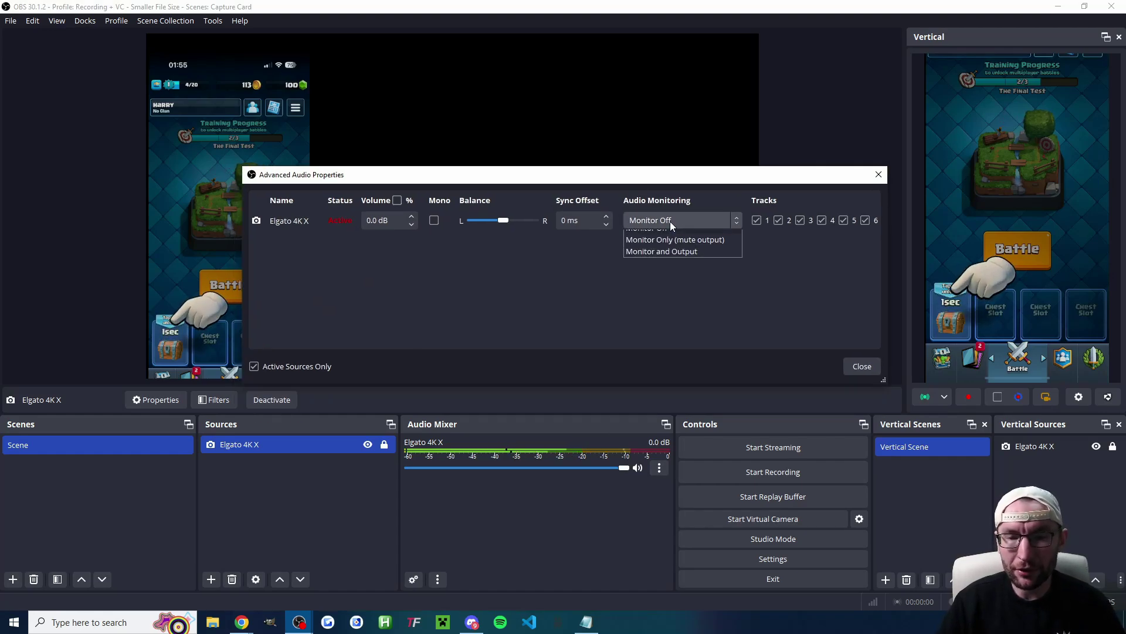
{"action": "left_click", "coordinate": [659, 259]}
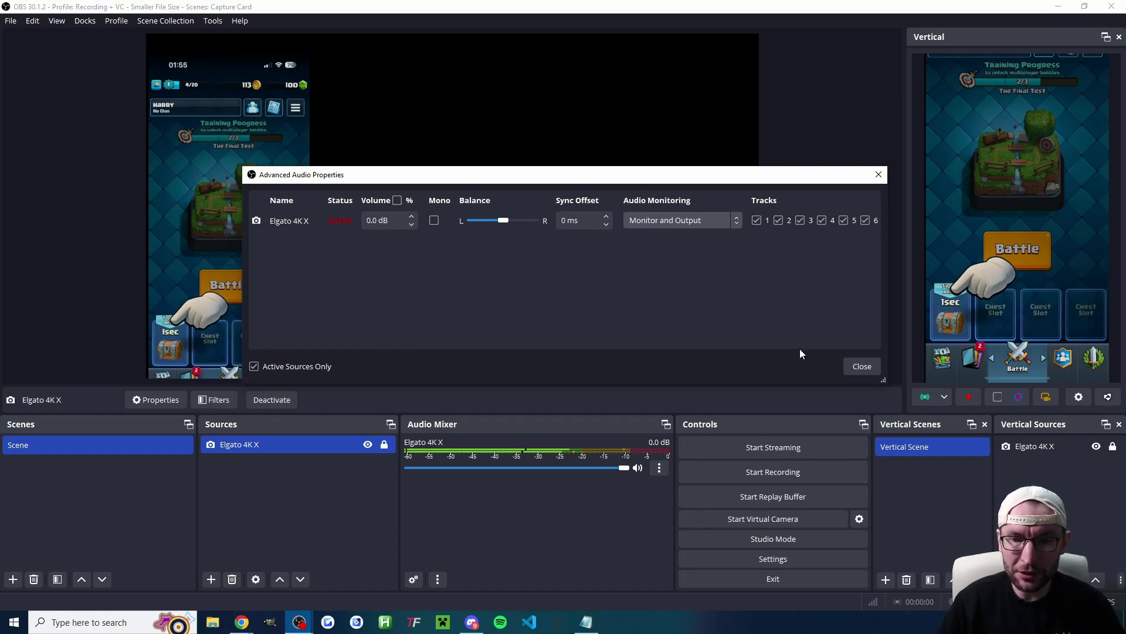
{"action": "left_click", "coordinate": [862, 367]}
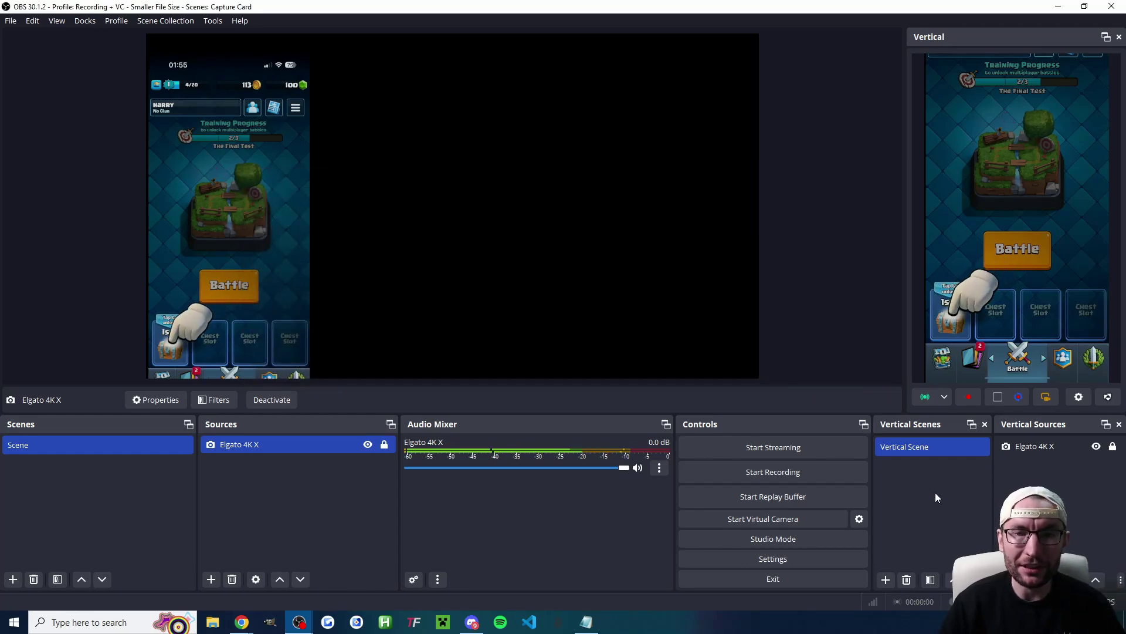
In the advanced audio properties, set Audio Monitoring for the Elgato 4K X to Monitor and Output
{"action": "left_click", "coordinate": [659, 468]}
{"action": "left_click", "coordinate": [706, 453]}
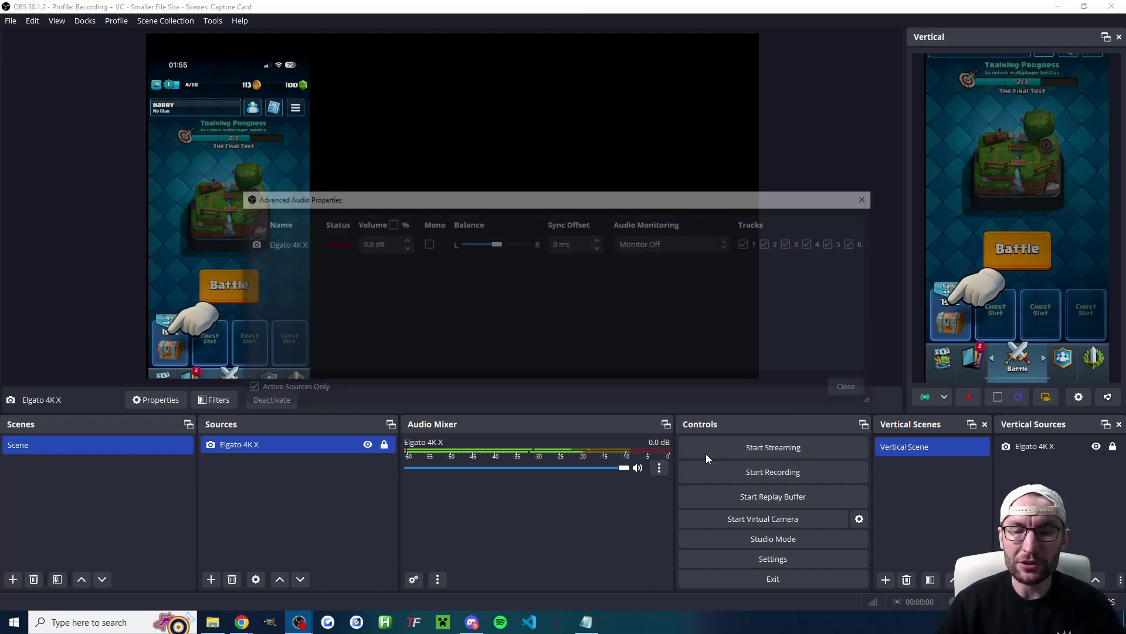
{"action": "left_click", "coordinate": [666, 242]}
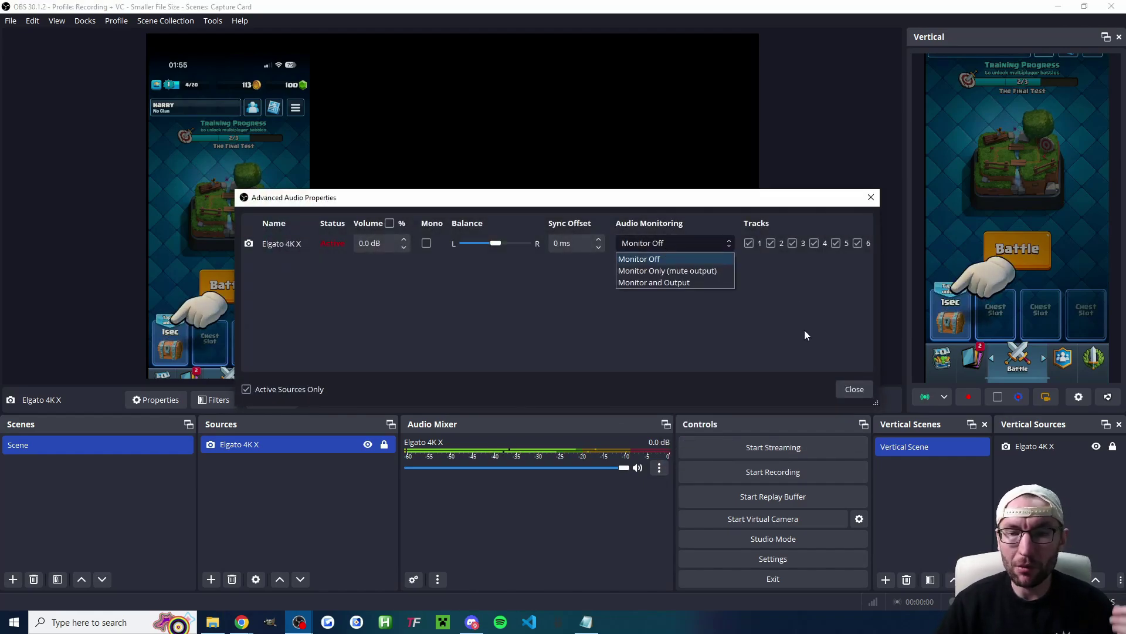
{"action": "left_click", "coordinate": [698, 282]}
{"action": "left_click", "coordinate": [852, 389]}
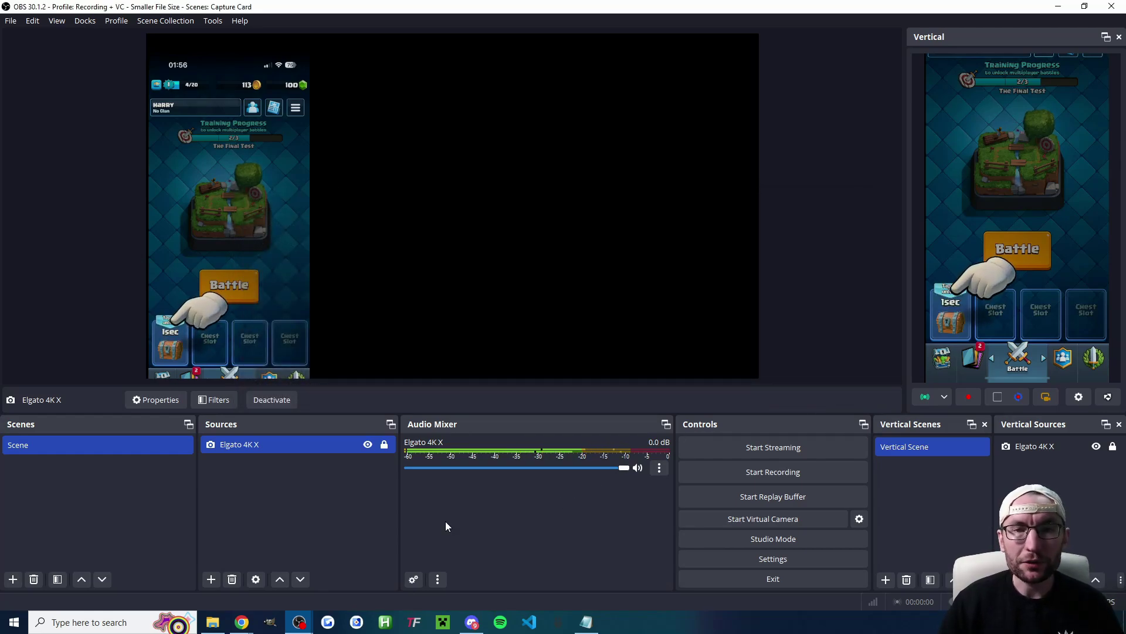
Add a new video capture source named Video Capture Device to the main scene, using the OBSBOT Tail Air Camera
{"action": "left_click", "coordinate": [211, 579]}
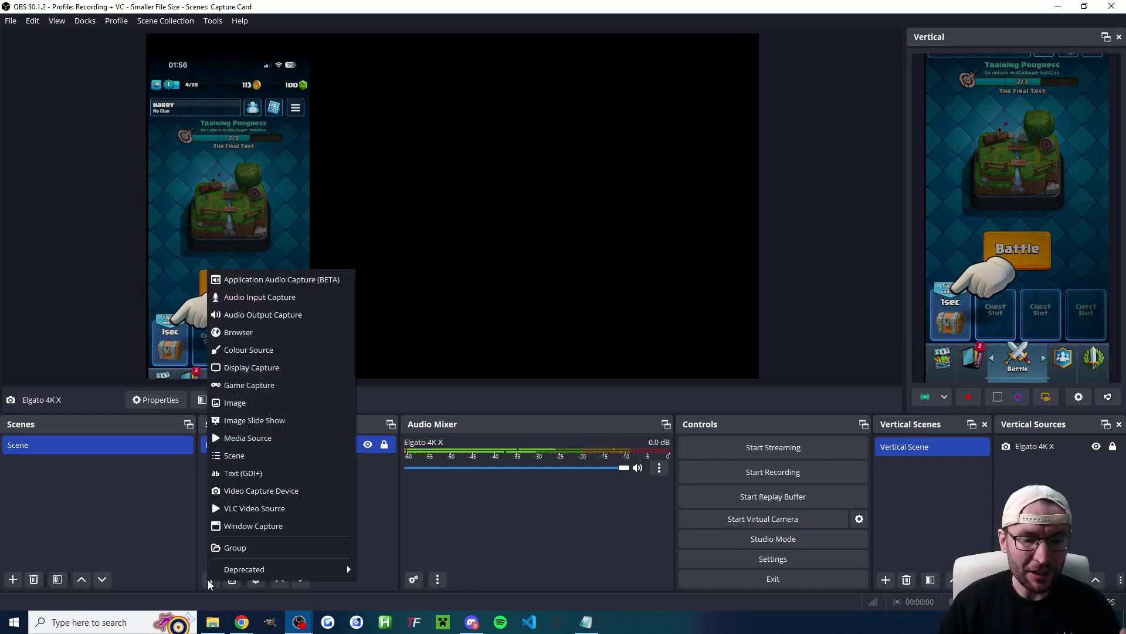
{"action": "left_click", "coordinate": [262, 491]}
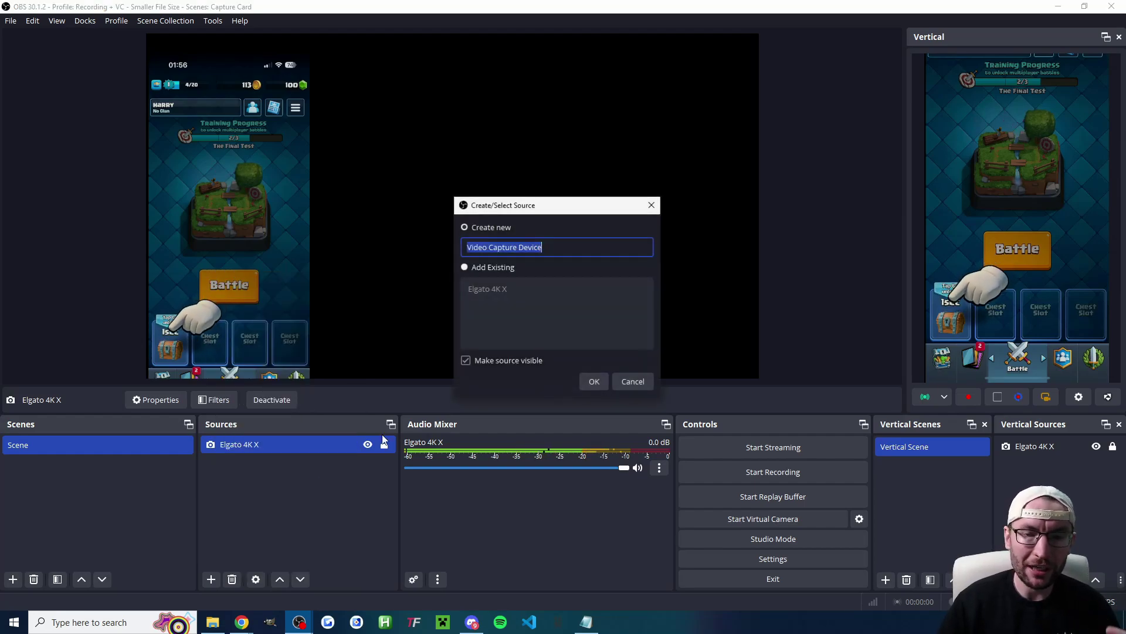
{"action": "left_click", "coordinate": [594, 381]}
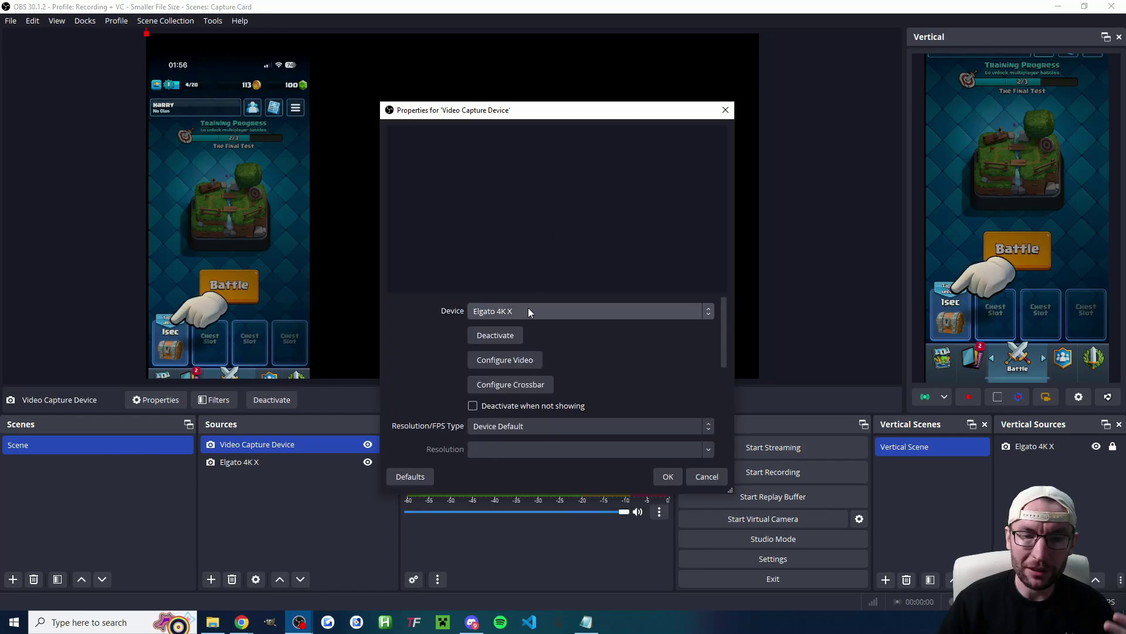
{"action": "left_click", "coordinate": [528, 310]}
{"action": "left_click", "coordinate": [524, 374]}
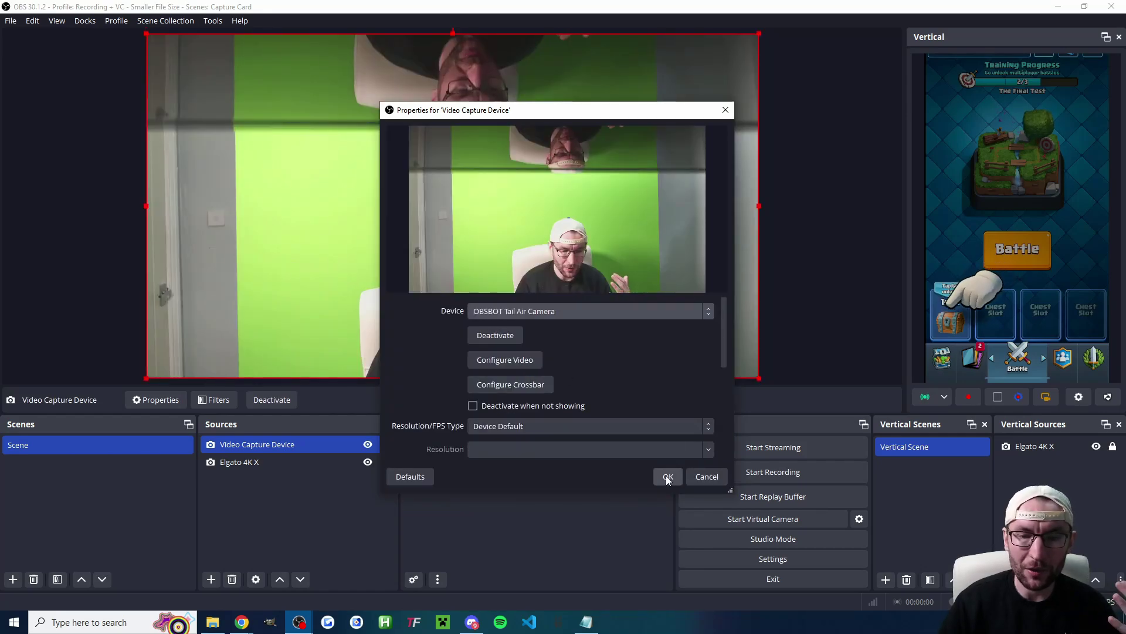
{"action": "left_click", "coordinate": [668, 477]}
Resize and position the webcam to fill the main canvas beside the phone screen, and order it below the Elgato 4K X source
{"action": "left_click_drag", "start_coordinate": [453, 33], "coordinate": [432, 208]}
{"action": "left_click_drag", "start_coordinate": [148, 294], "coordinate": [322, 297]}
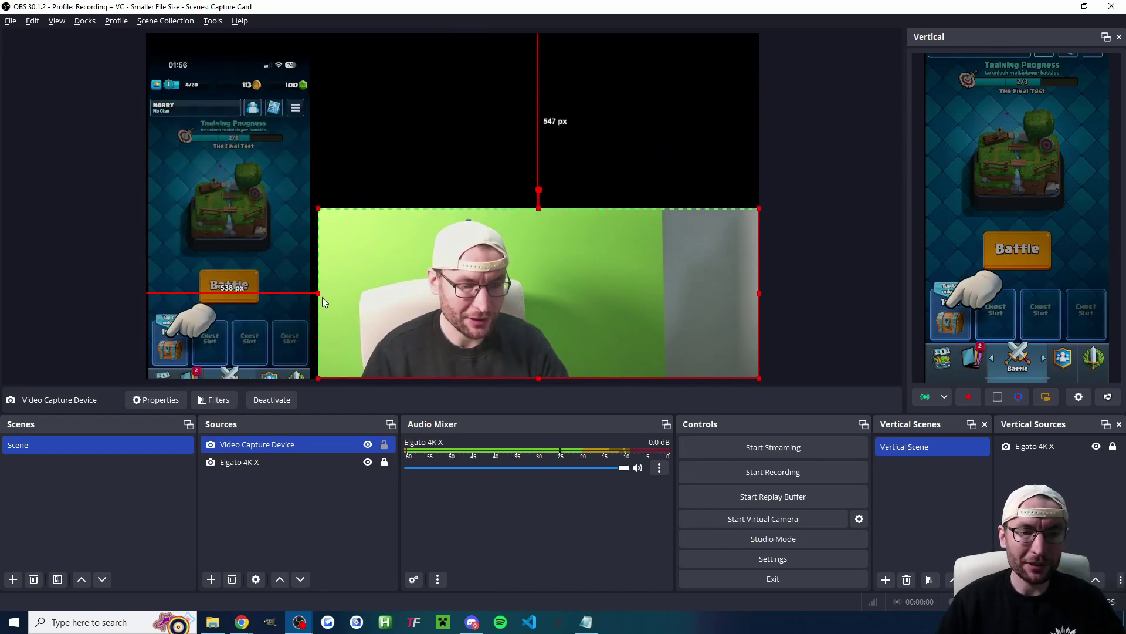
{"action": "left_click_drag", "start_coordinate": [757, 293], "coordinate": [903, 206]}
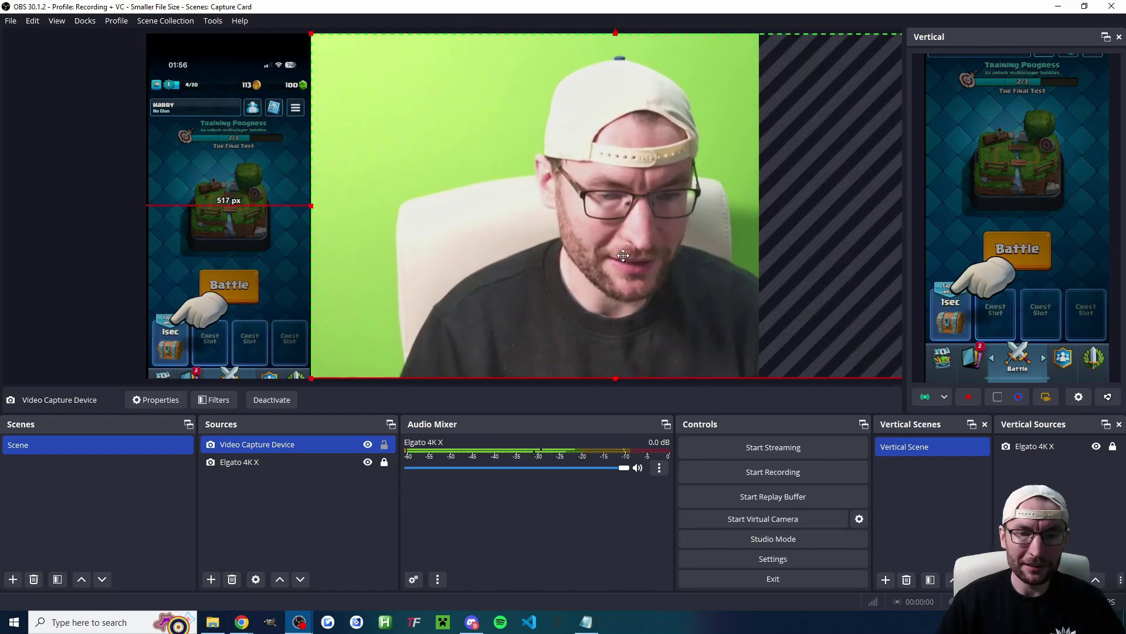
{"action": "left_click_drag", "start_coordinate": [623, 255], "coordinate": [566, 256]}
{"action": "left_click_drag", "start_coordinate": [253, 444], "coordinate": [244, 467]}
{"action": "left_click", "coordinate": [258, 489]}
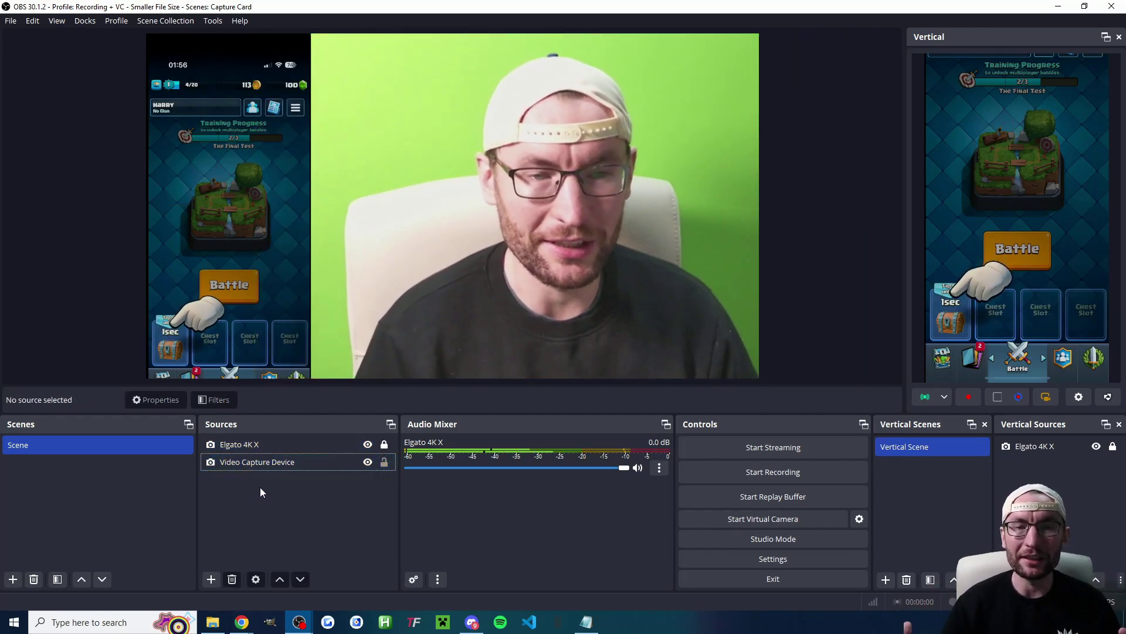
{"action": "left_click", "coordinate": [1006, 579]}
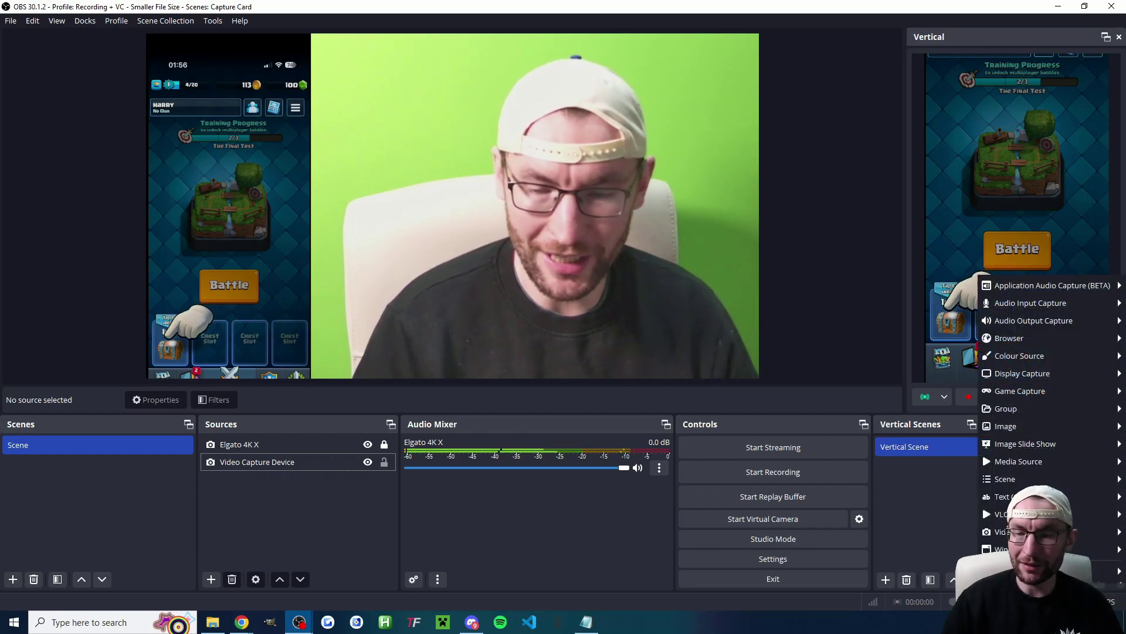
{"action": "mouse_move", "coordinate": [1009, 531]}
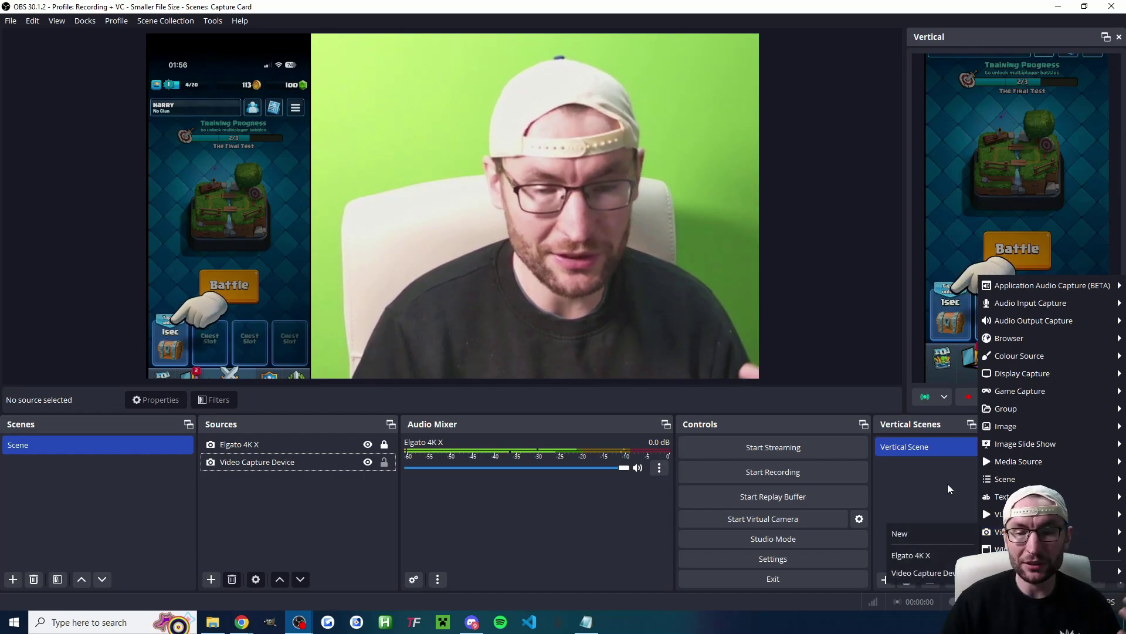
{"action": "left_click", "coordinate": [924, 487]}
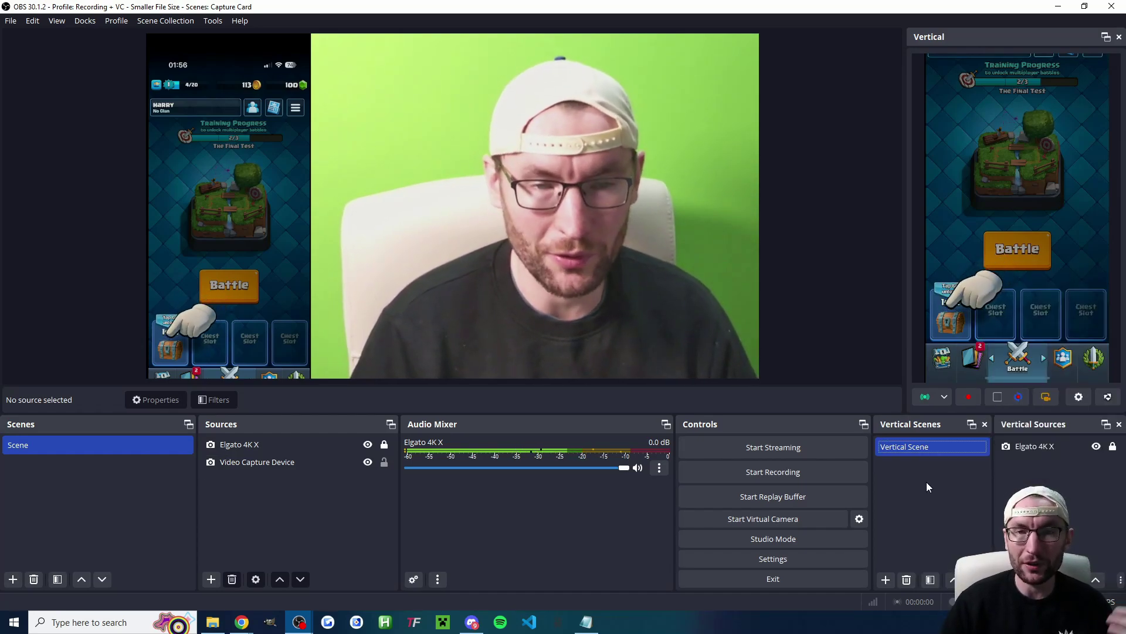